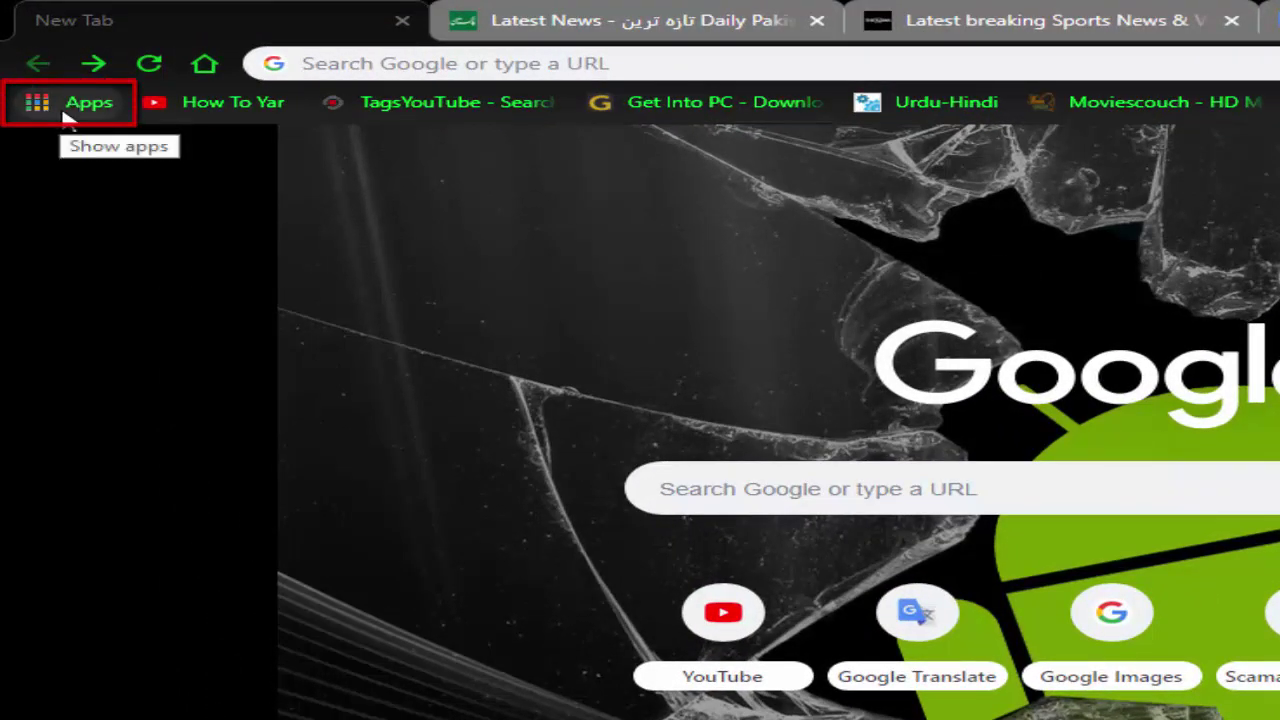
# Open the Chrome Web Store from the Apps page and search for 'mate translate'
pyautogui.click(63, 114)
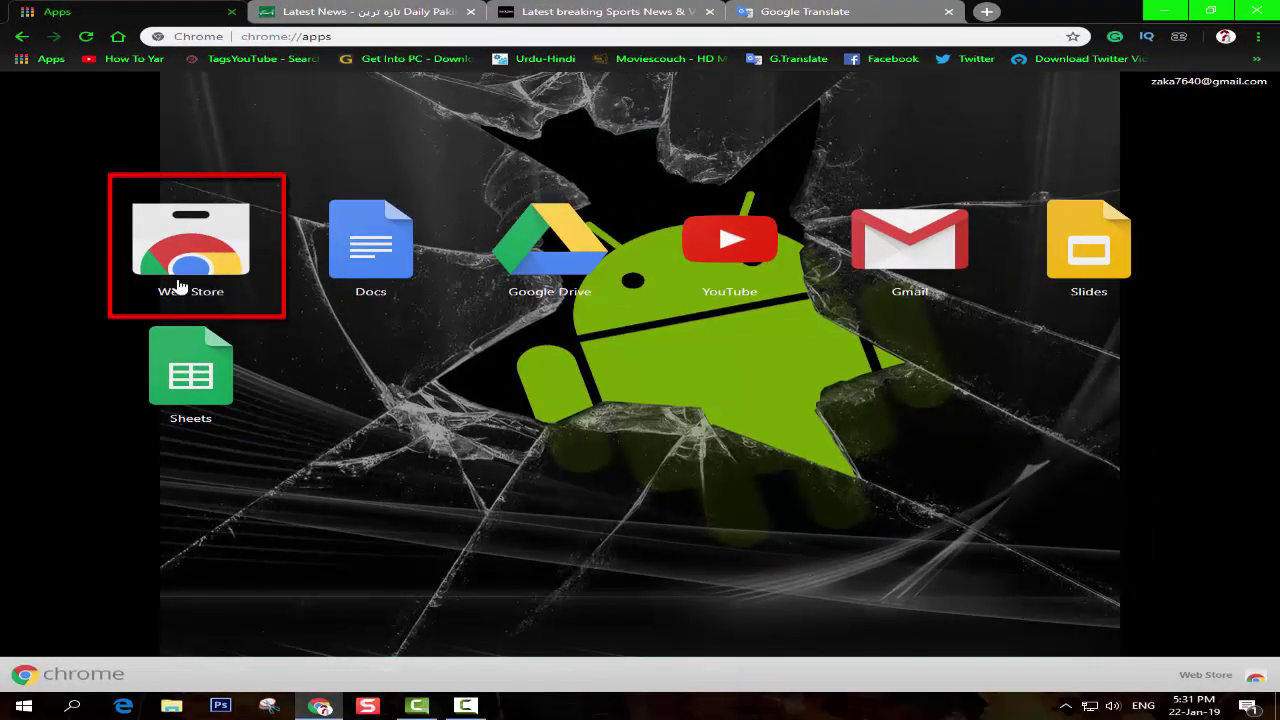
pyautogui.click(180, 275)
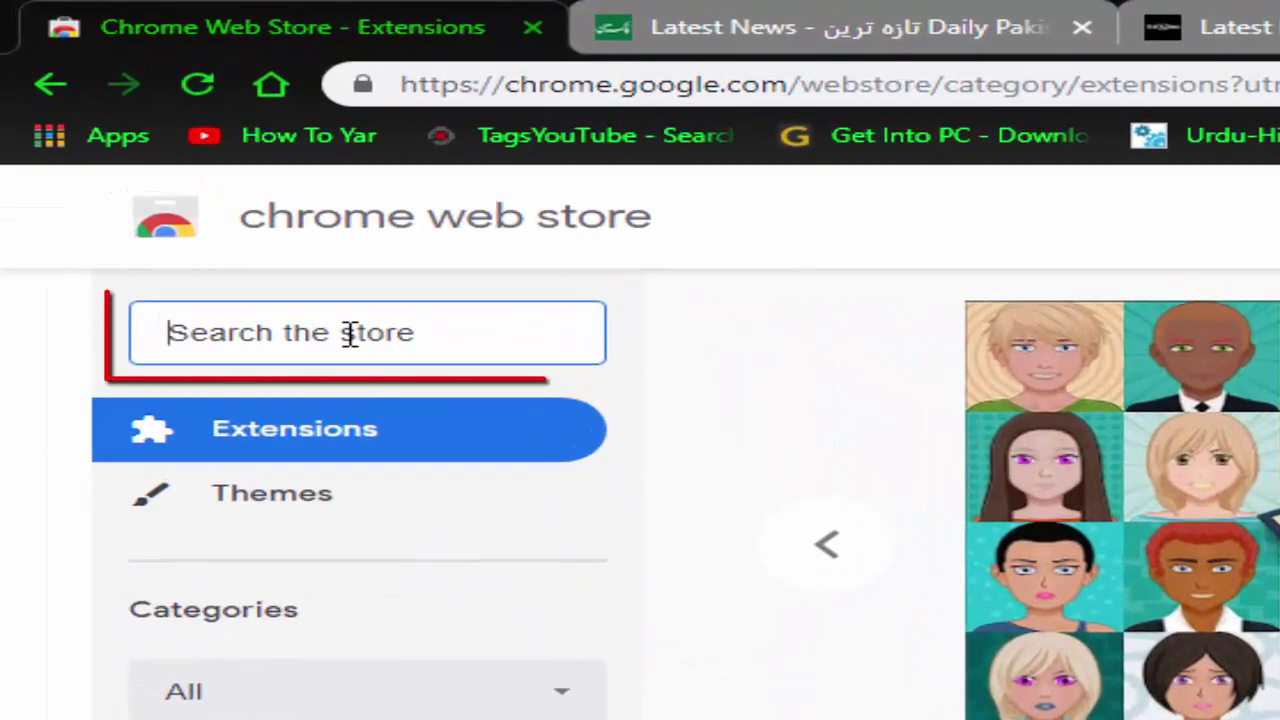
pyautogui.write('mat')
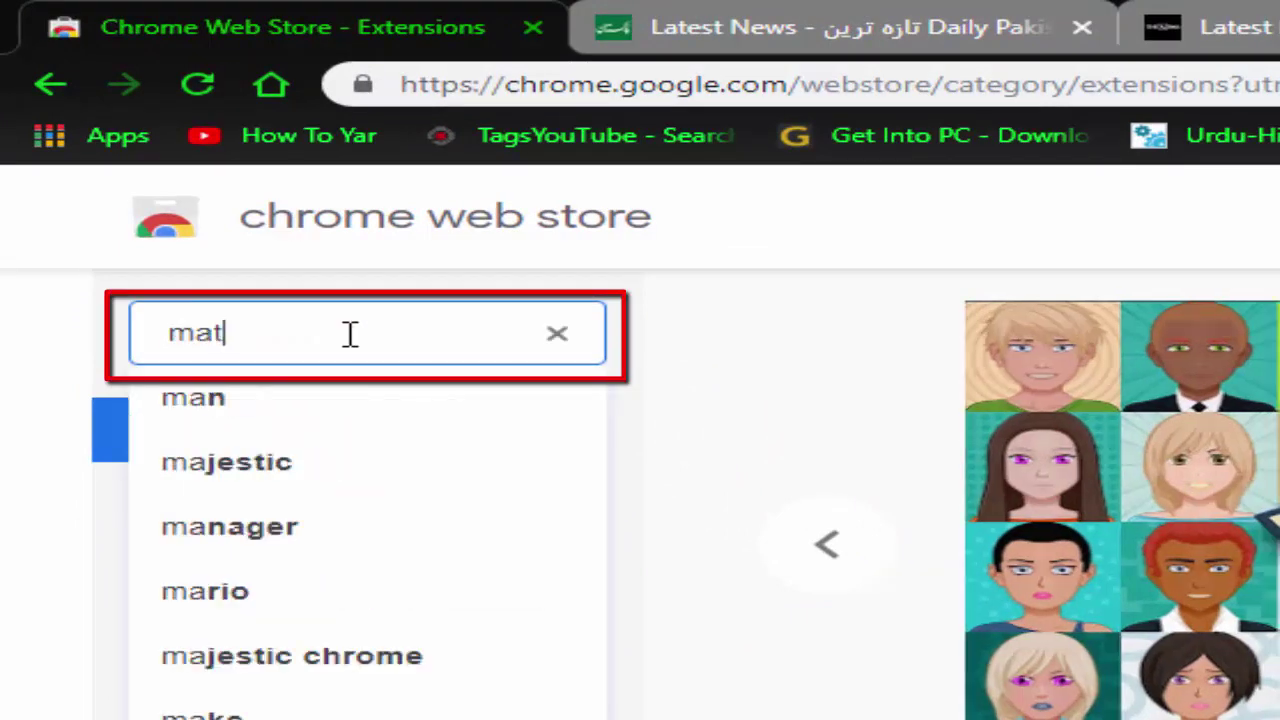
pyautogui.write('e tra')
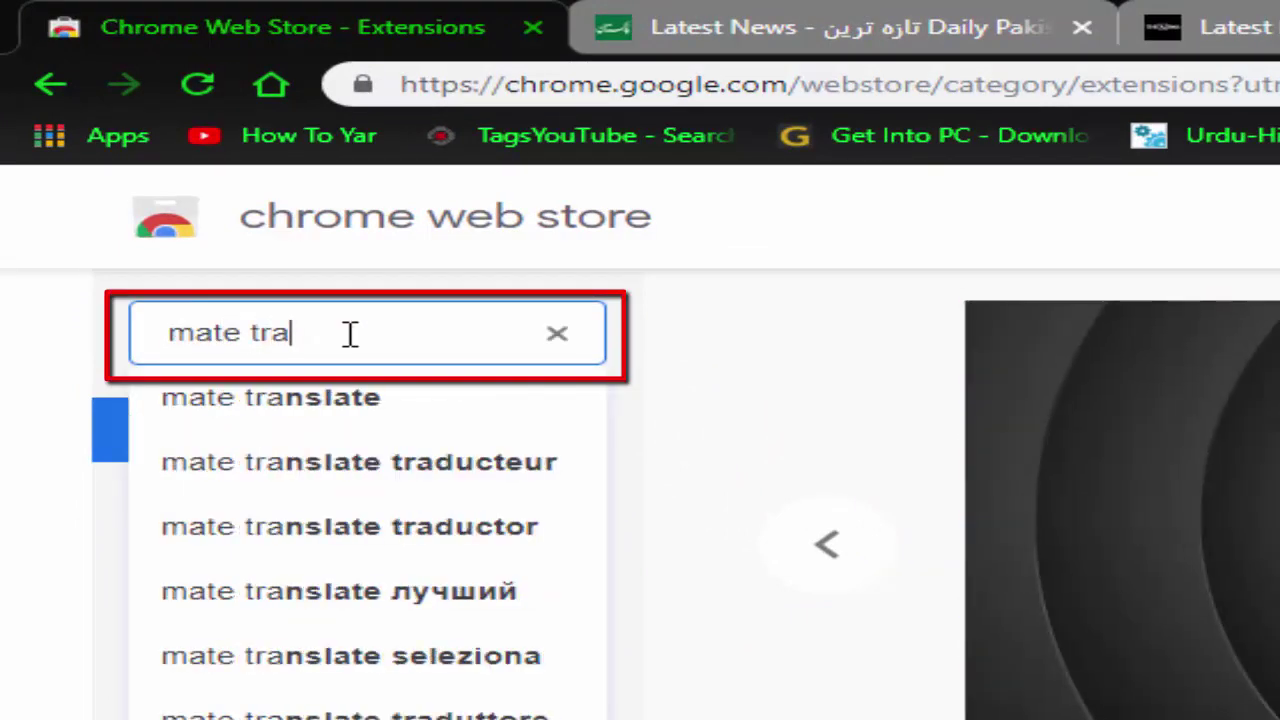
pyautogui.write('nsla')
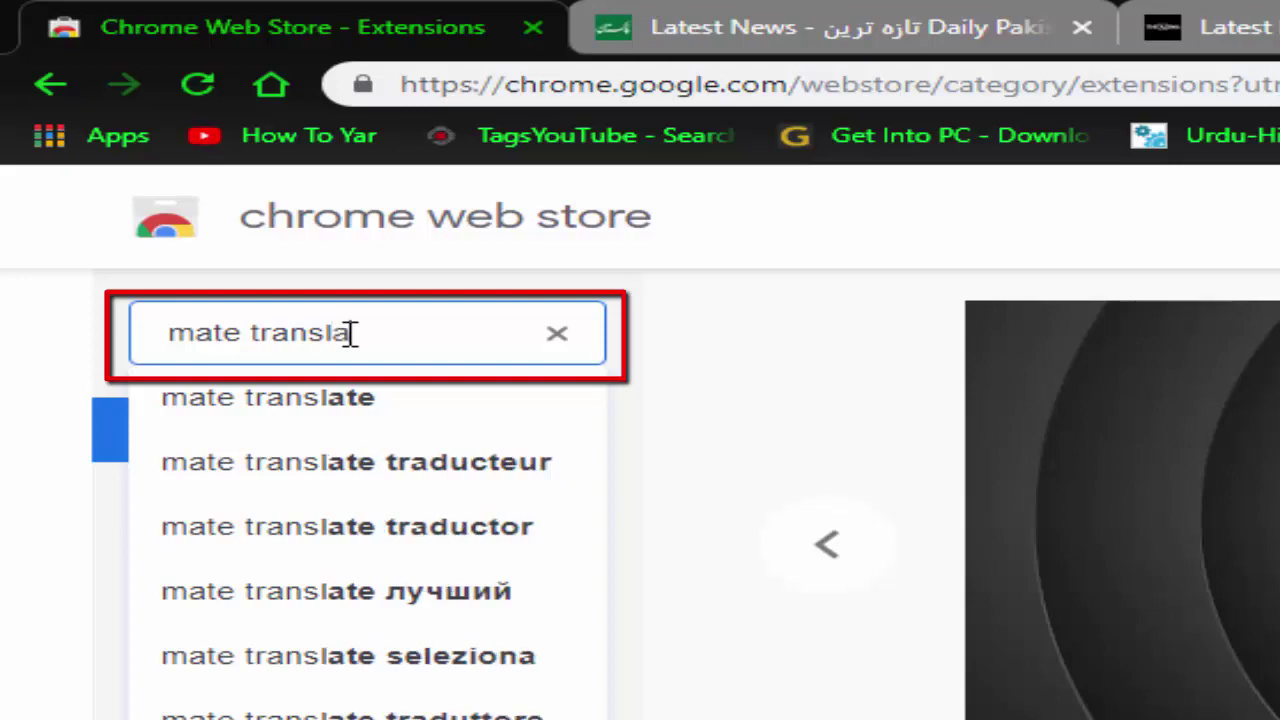
pyautogui.write('te')
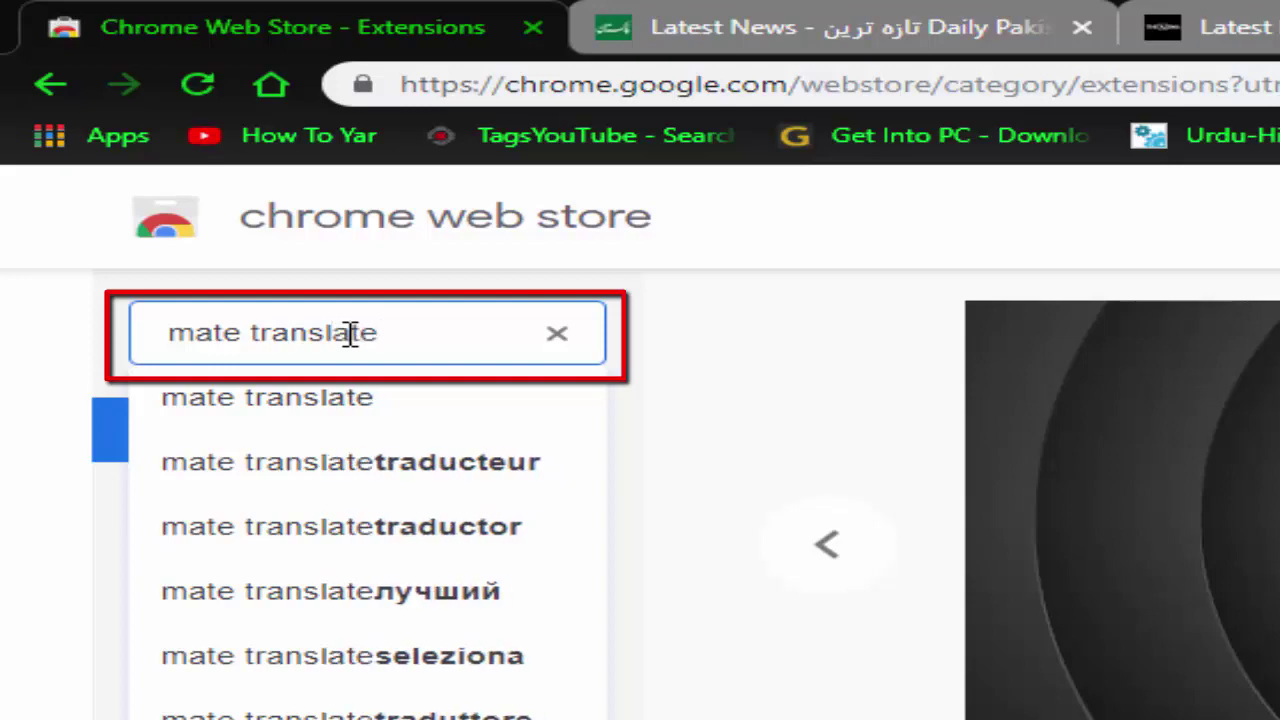
pyautogui.press('Return')
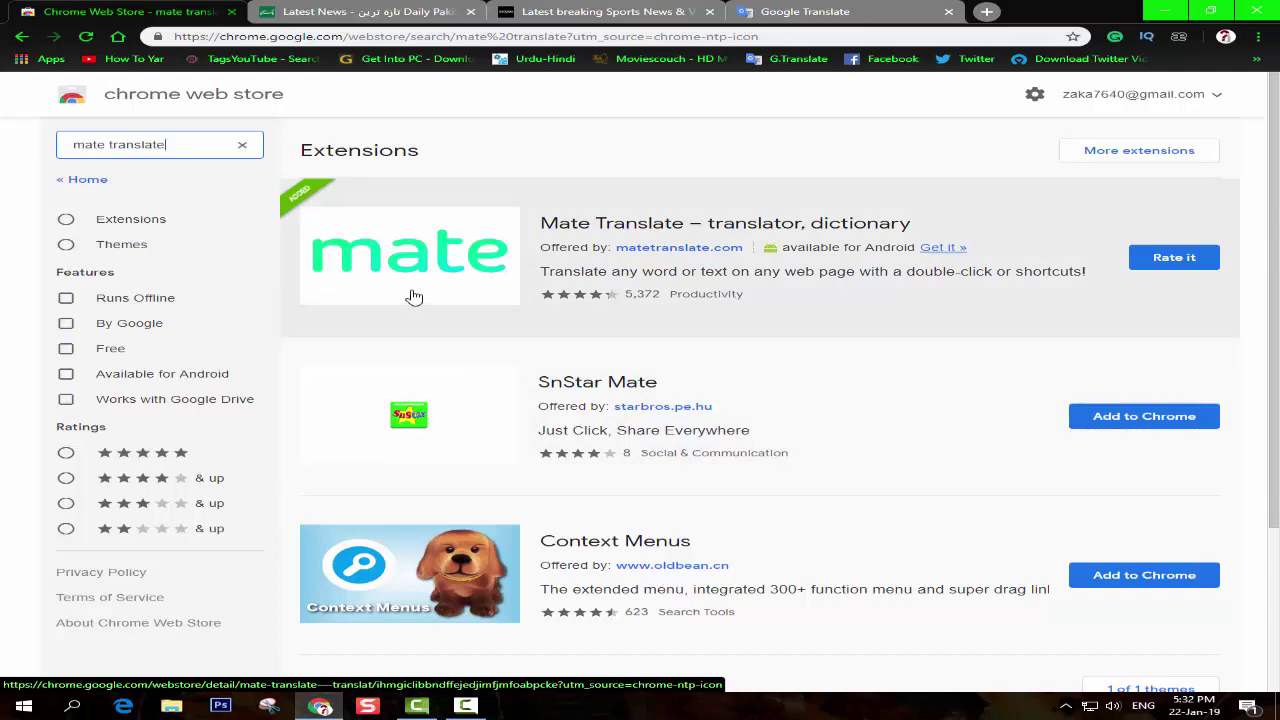
# Read Mate Translate's store overview and user reviews, then return to the search results
pyautogui.click(412, 296)
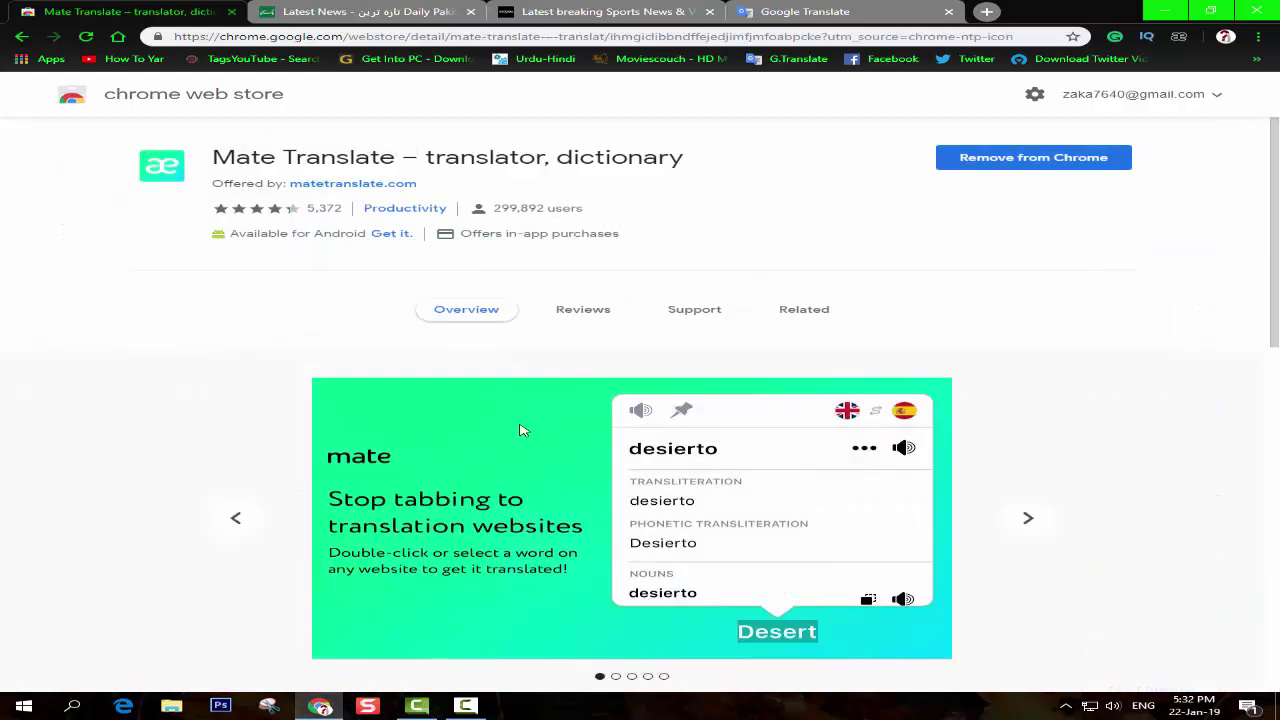
pyautogui.scroll(-1, 505, 418)
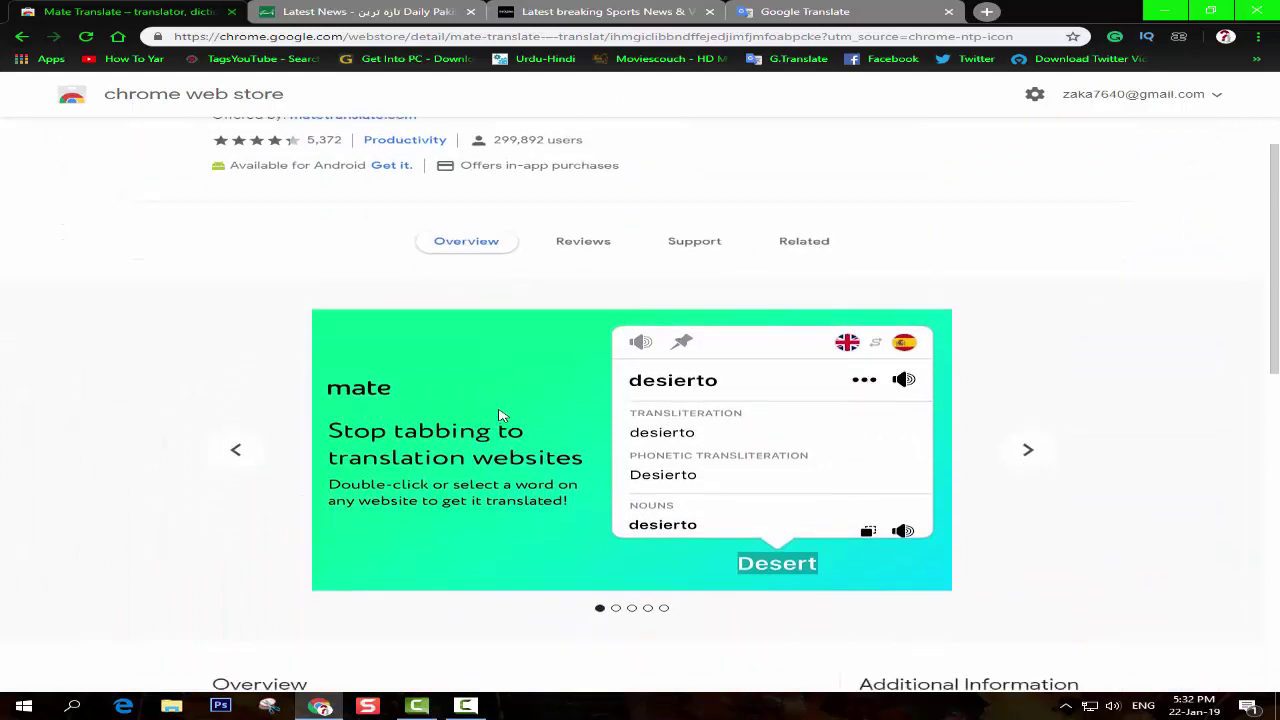
pyautogui.scroll(1, 510, 412)
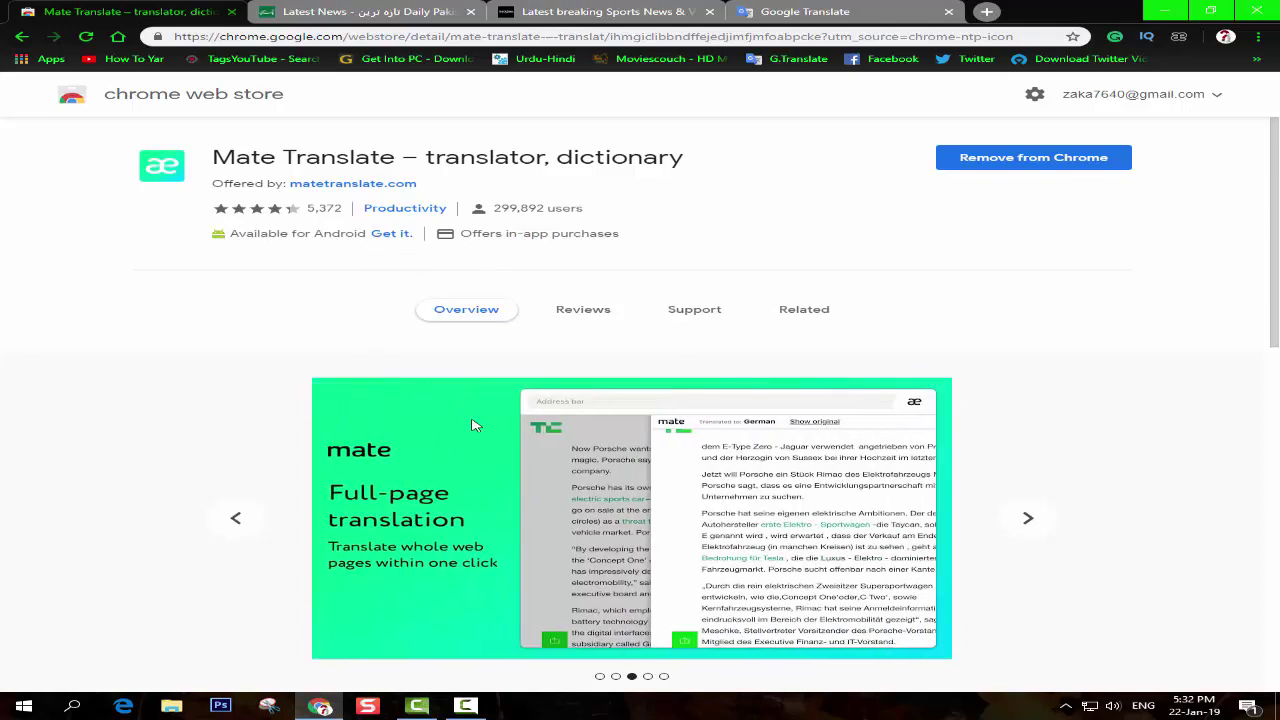
pyautogui.scroll(-4, 489, 482)
pyautogui.scroll(-2, 489, 482)
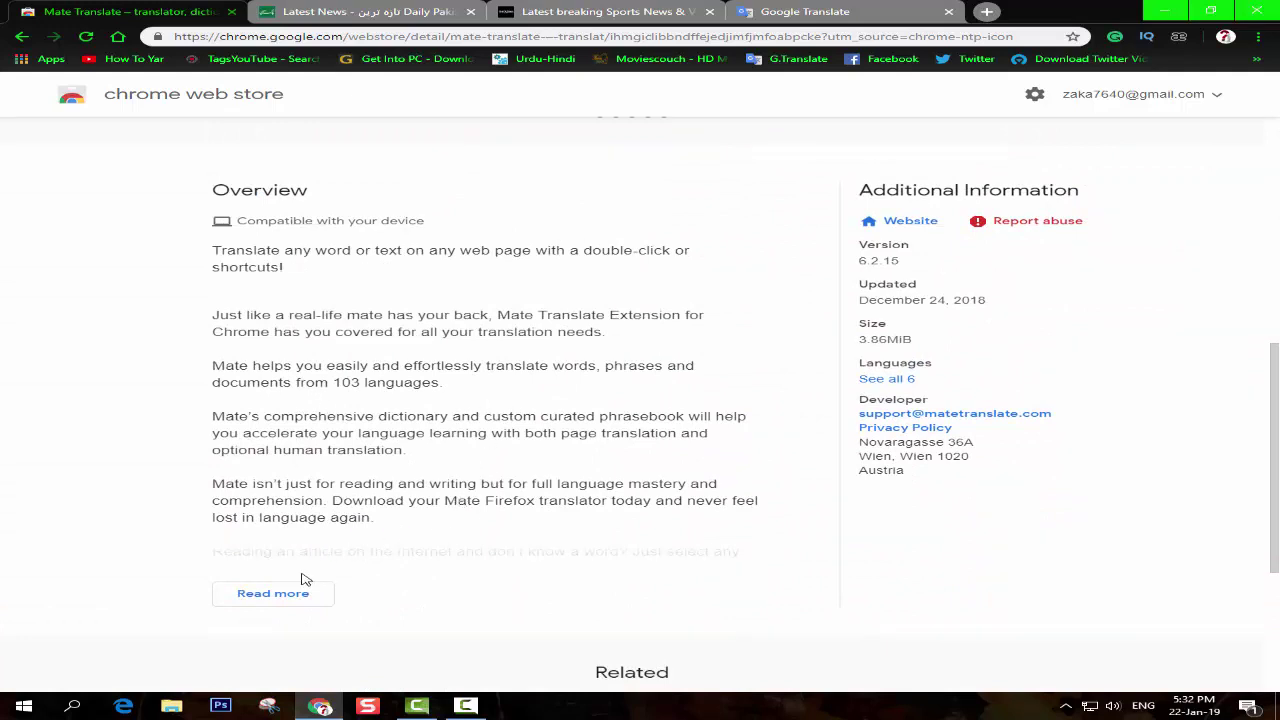
pyautogui.scroll(1, 515, 543)
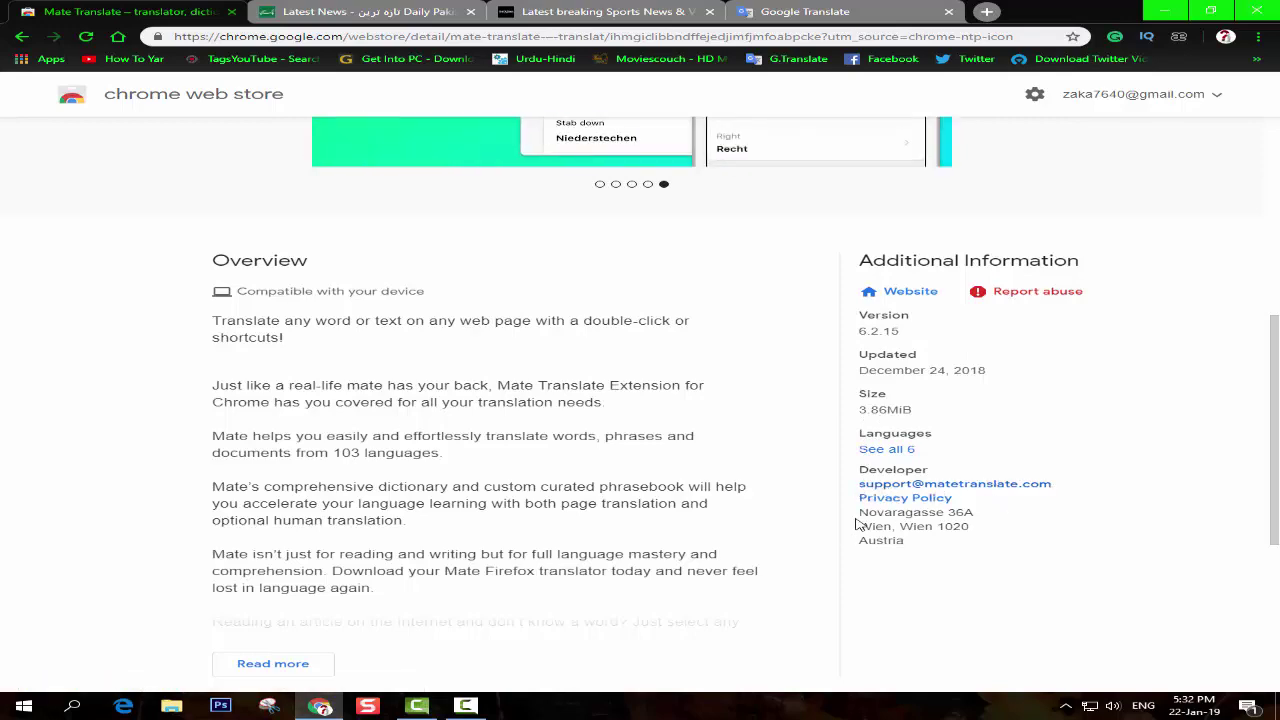
pyautogui.scroll(2, 565, 453)
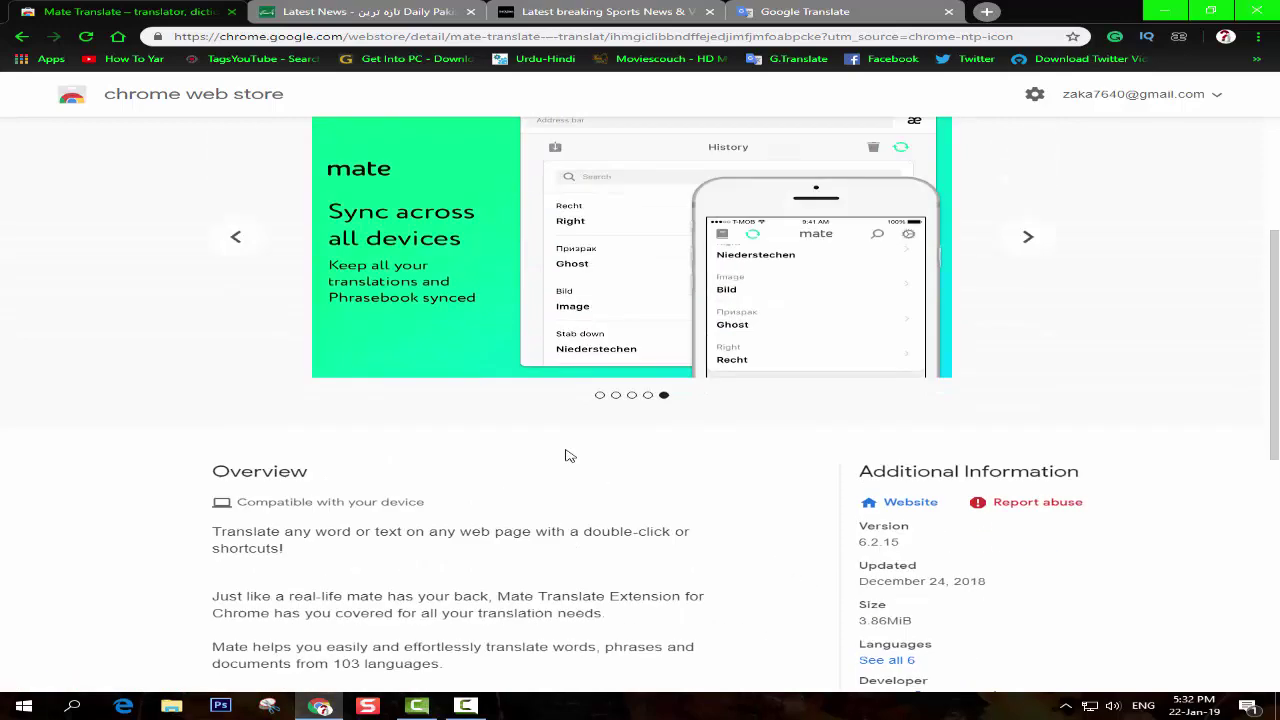
pyautogui.scroll(2, 565, 453)
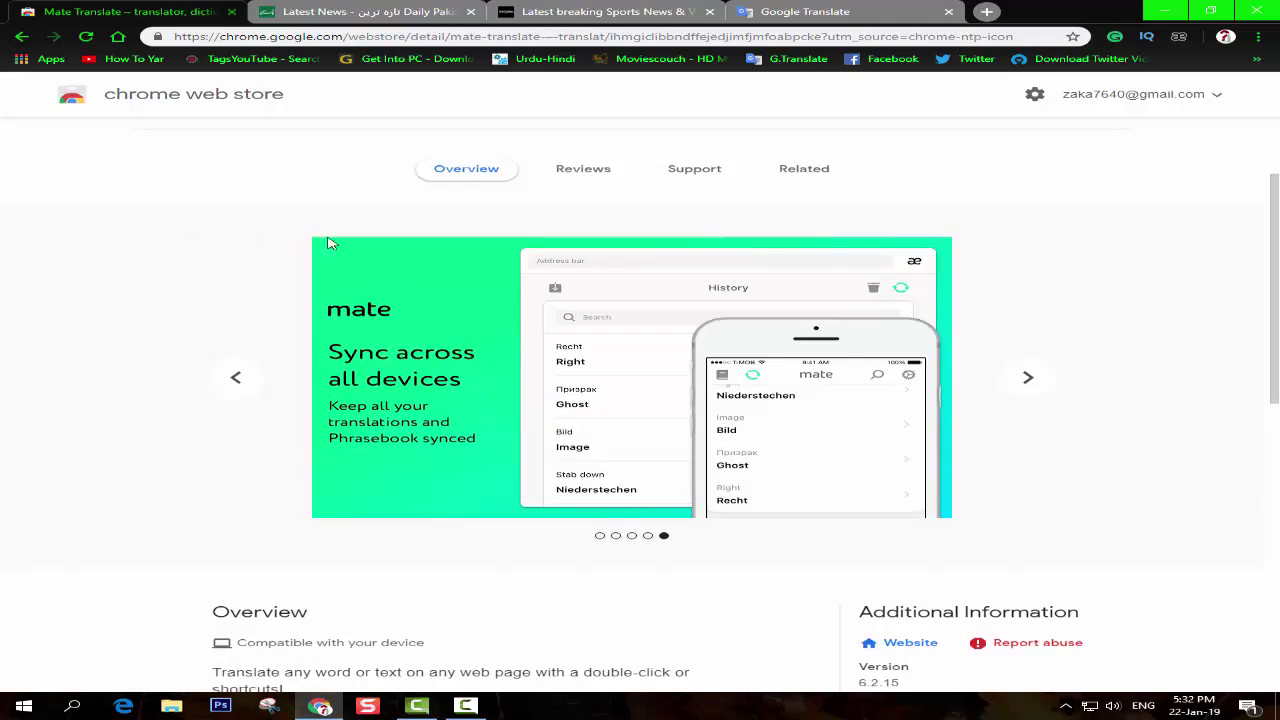
pyautogui.click(584, 171)
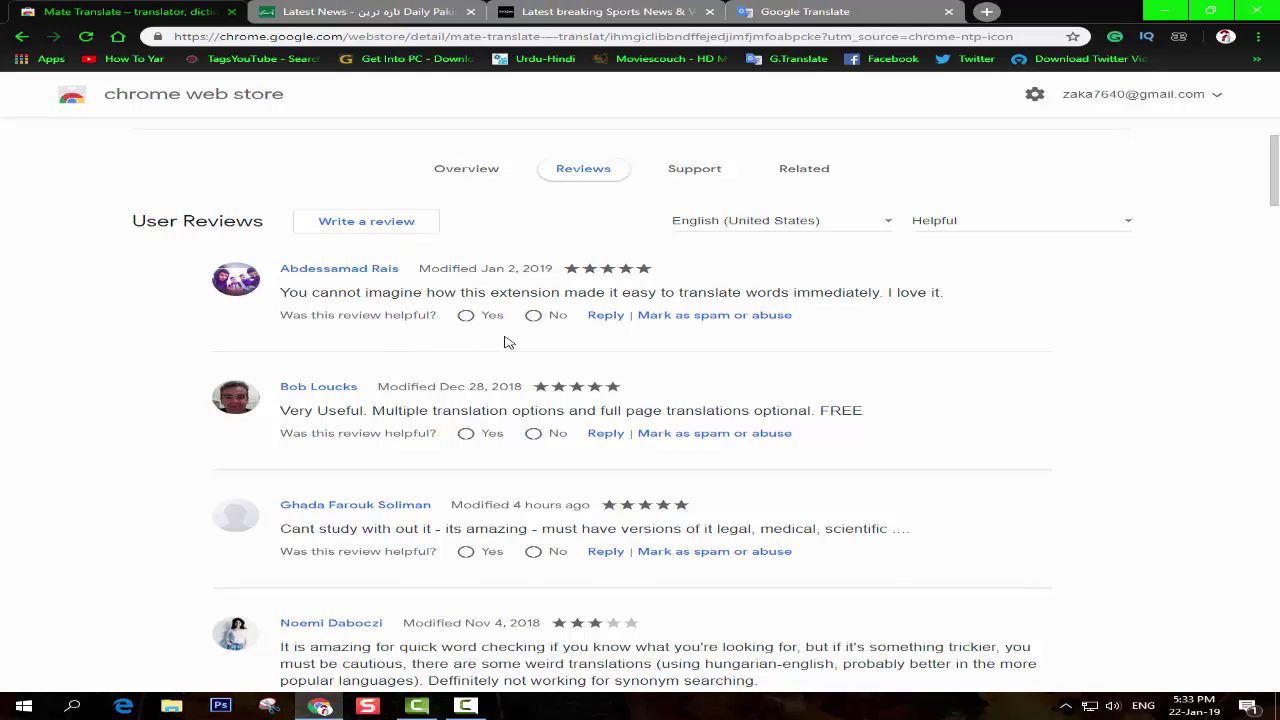
pyautogui.hotkey('alt', 'Left')
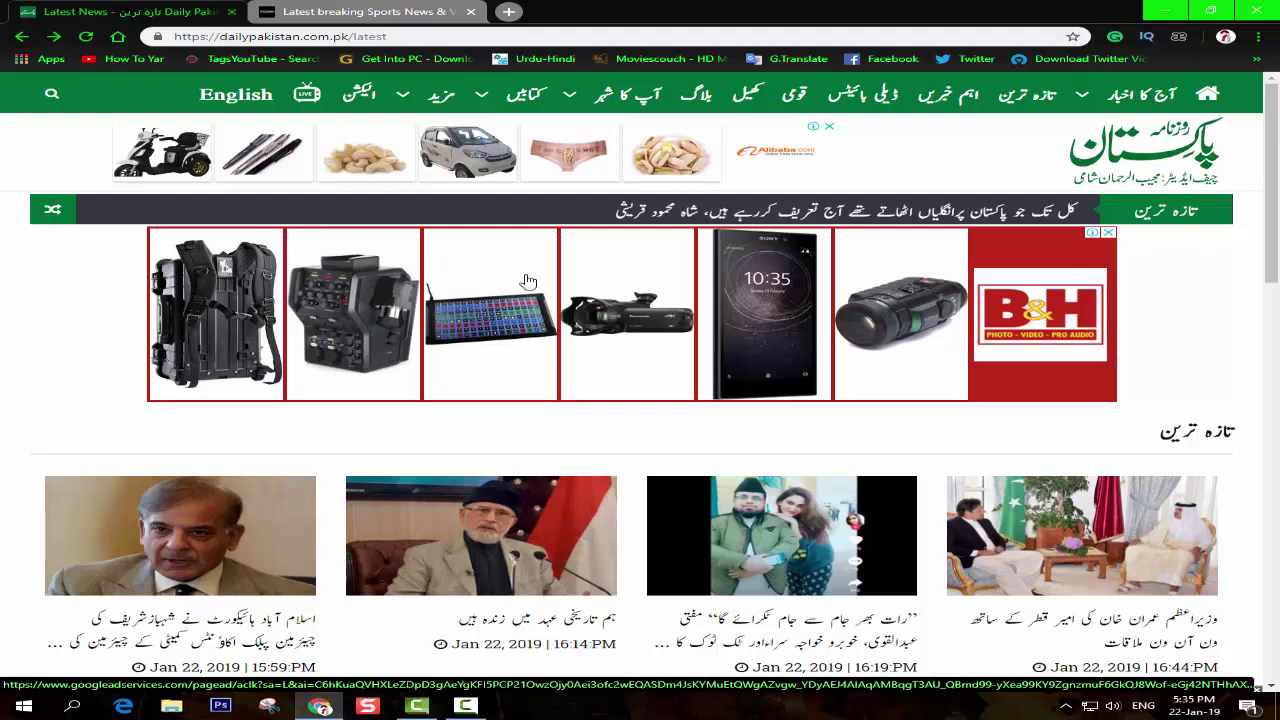
# Open the Daily Pakistan article about Shahid Afridi's PSL 4 team
pyautogui.click(310, 11)
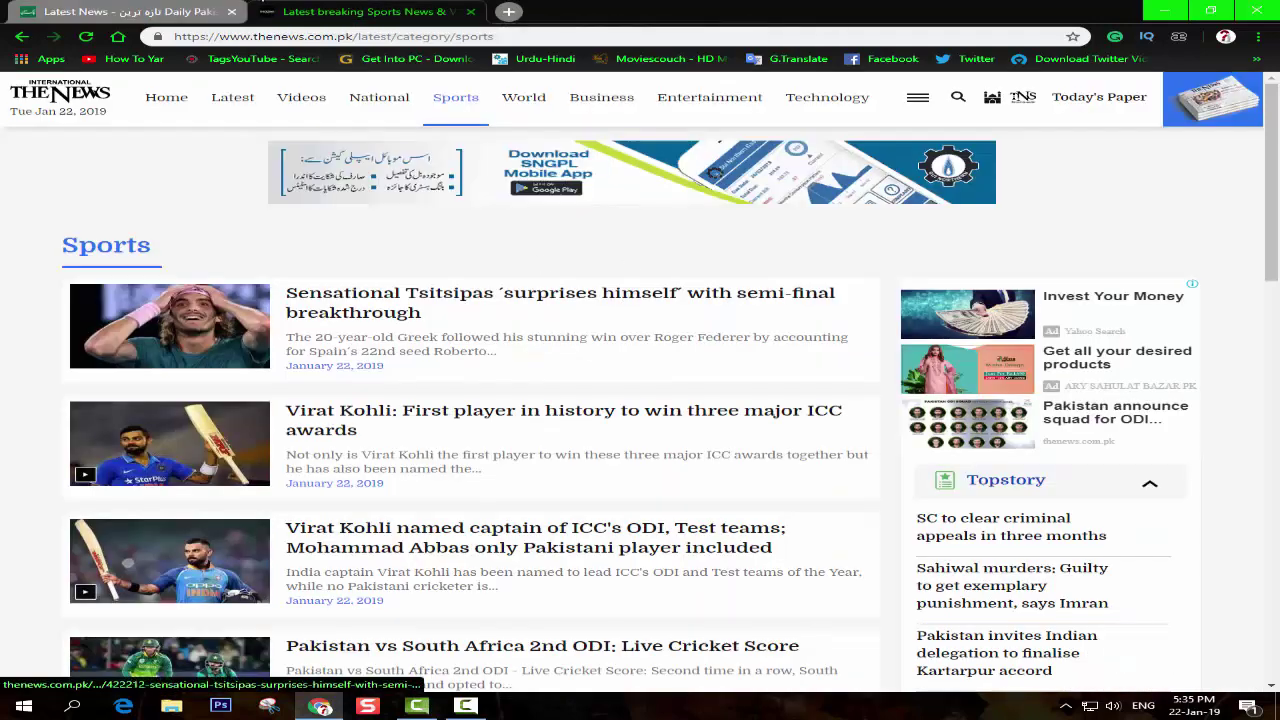
pyautogui.click(178, 11)
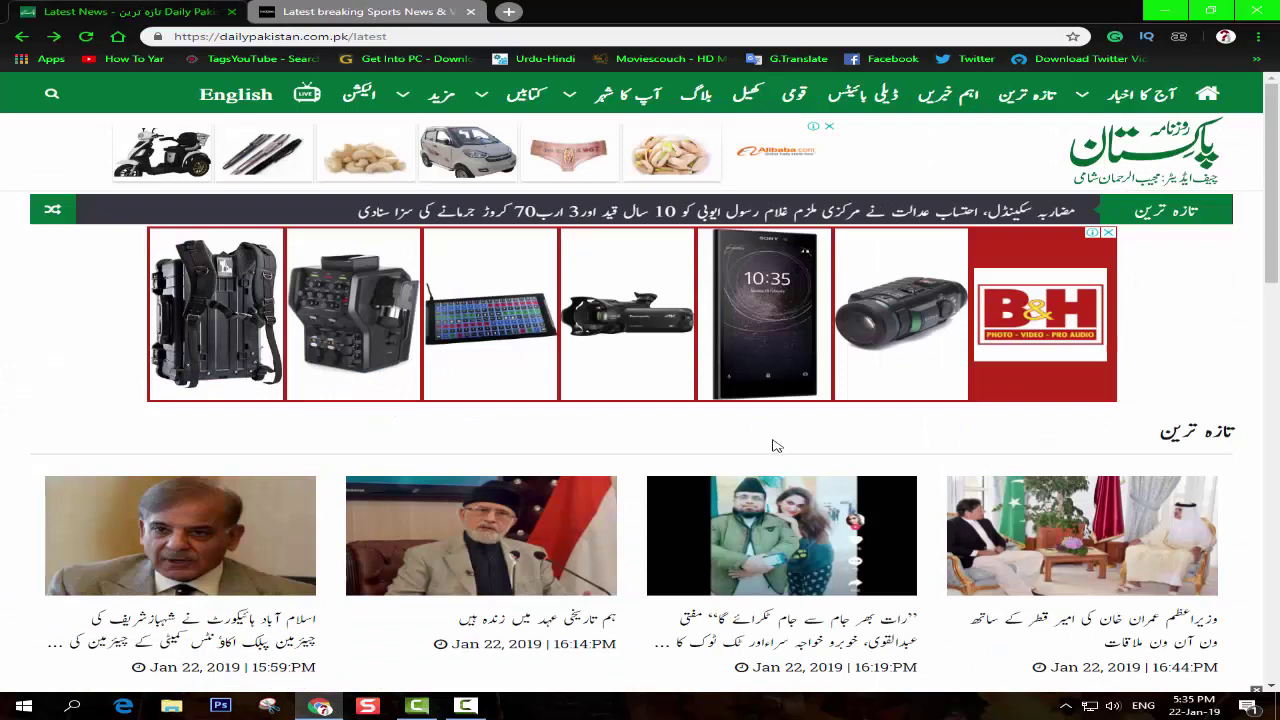
pyautogui.scroll(-1, 663, 449)
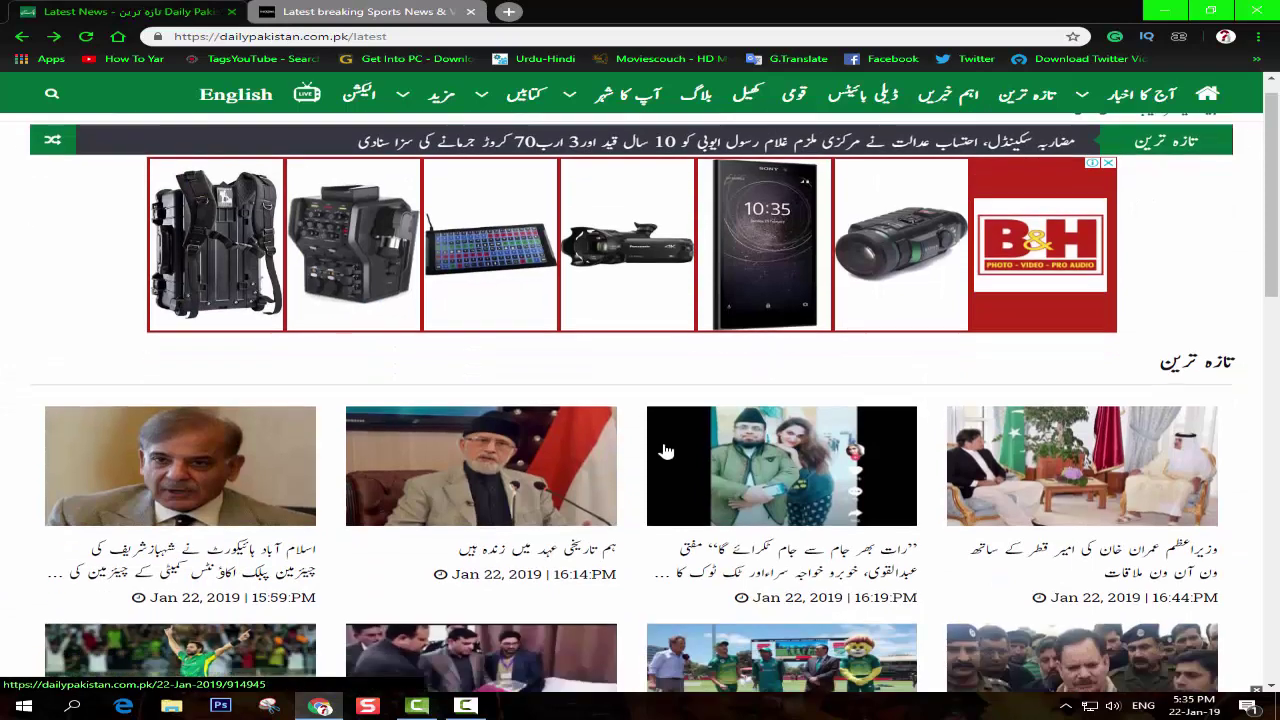
pyautogui.scroll(-1, 667, 450)
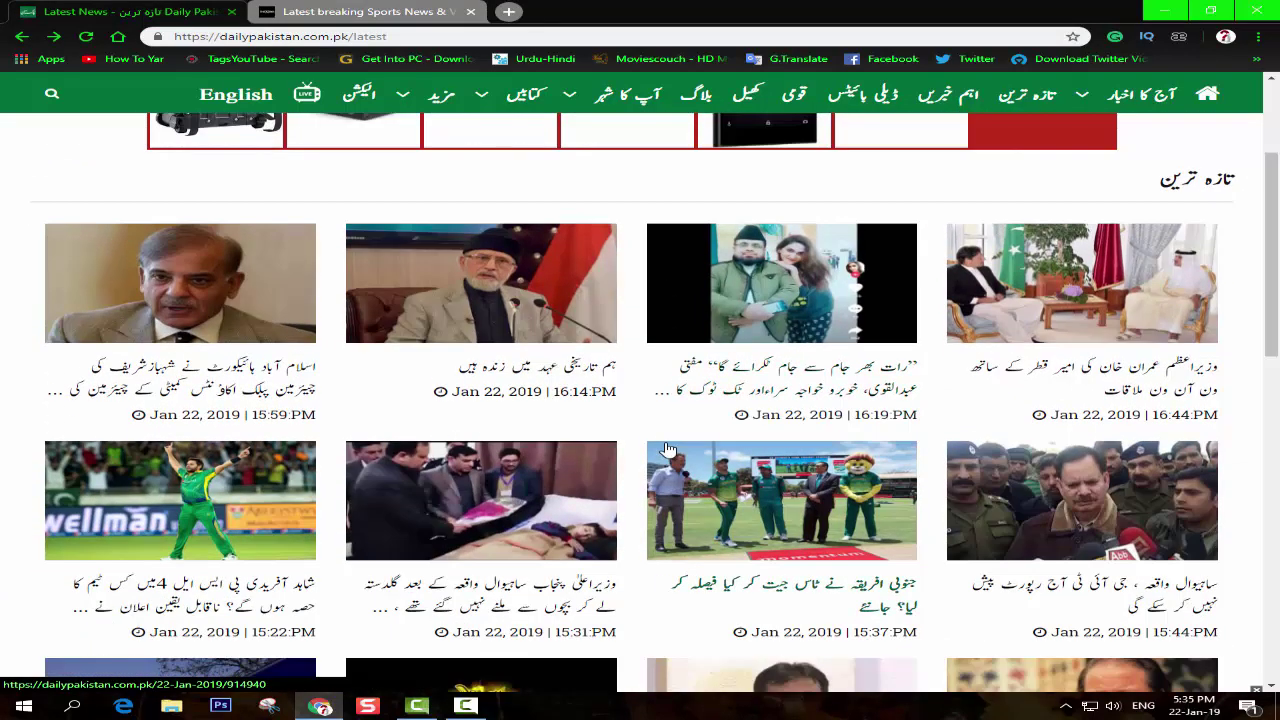
pyautogui.scroll(-1, 667, 450)
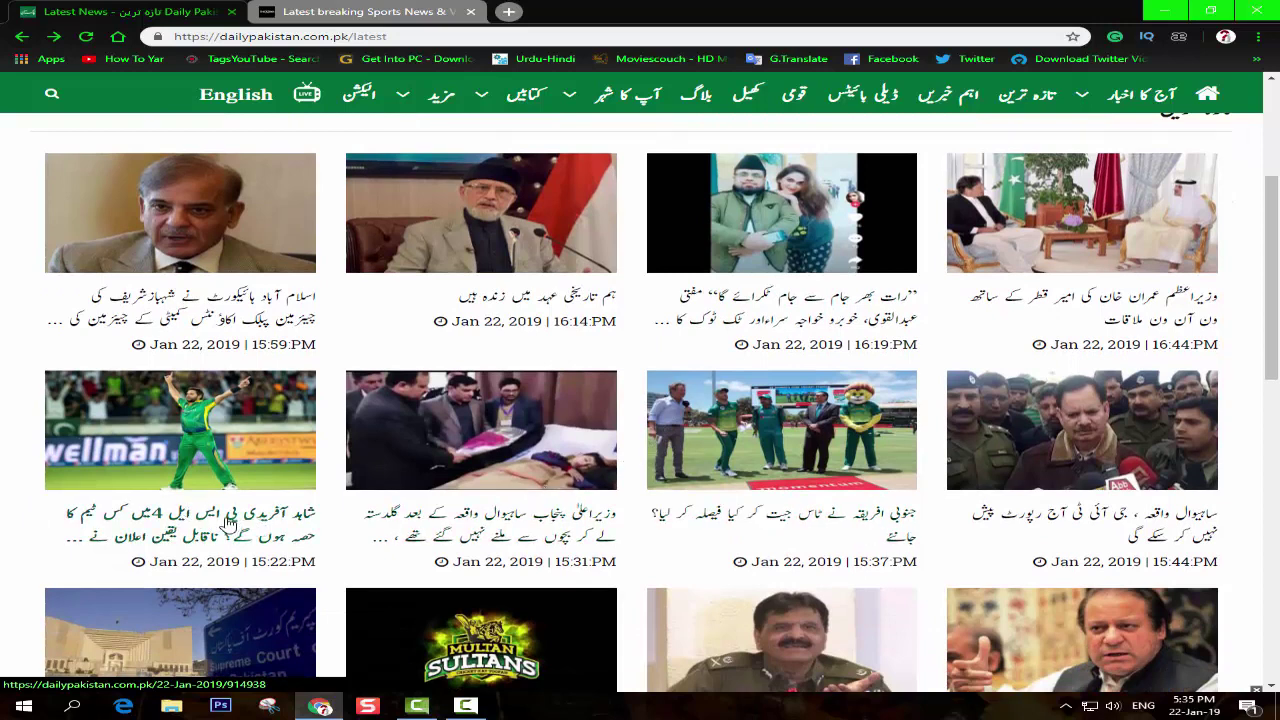
pyautogui.click(228, 520)
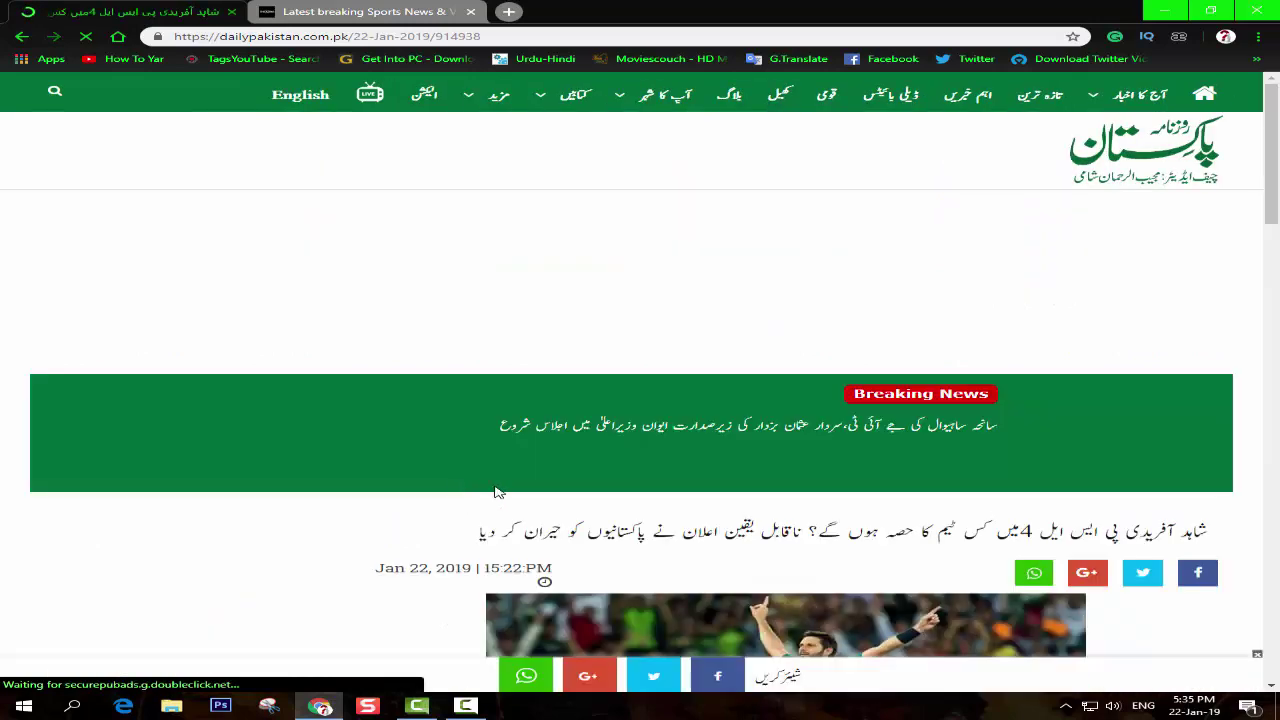
pyautogui.scroll(-2, 572, 485)
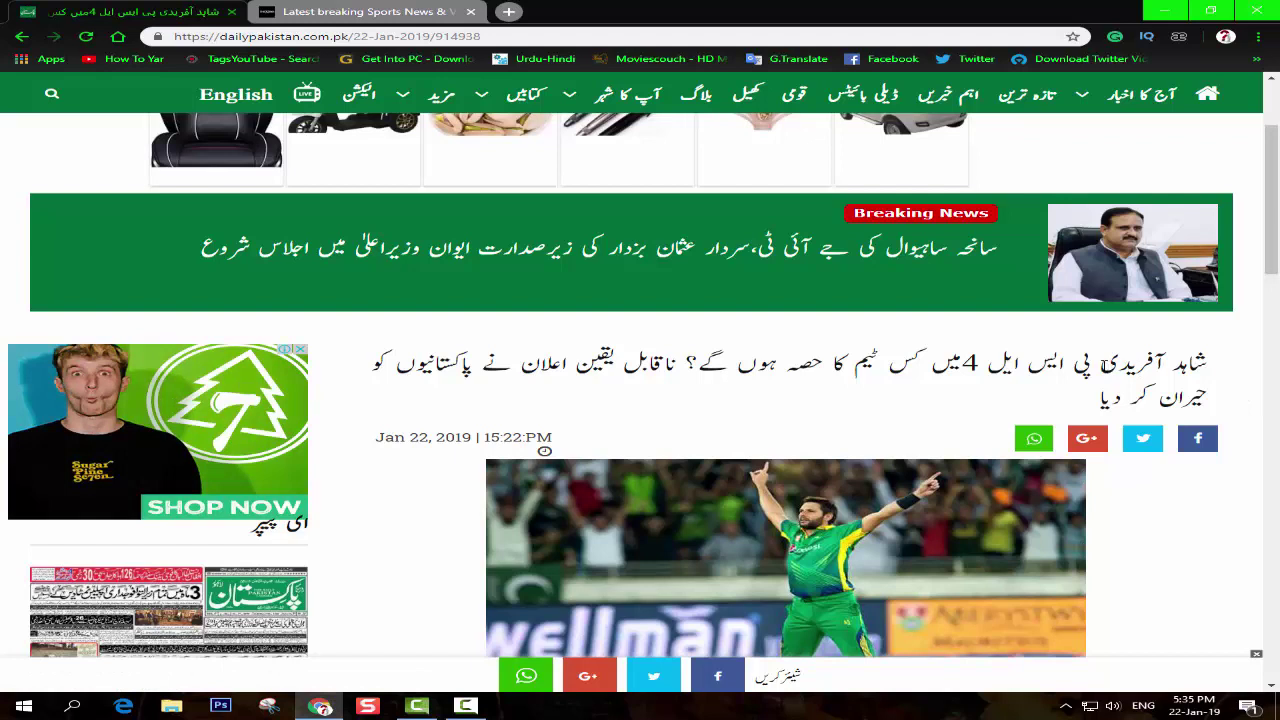
# Translate the Urdu name opening the headline with Shift+T and play its pronunciation twice
pyautogui.moveTo(1101, 365); pyautogui.dragTo(1212, 365)
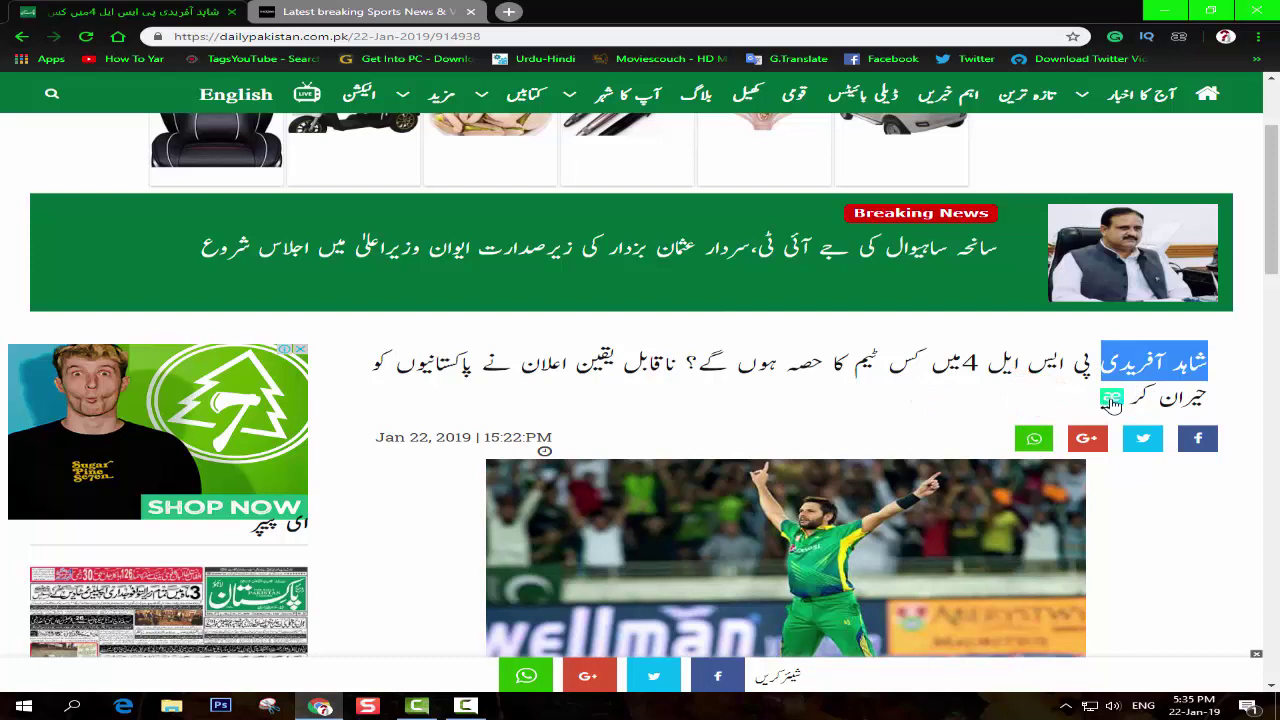
pyautogui.hotkey('shift', 't')
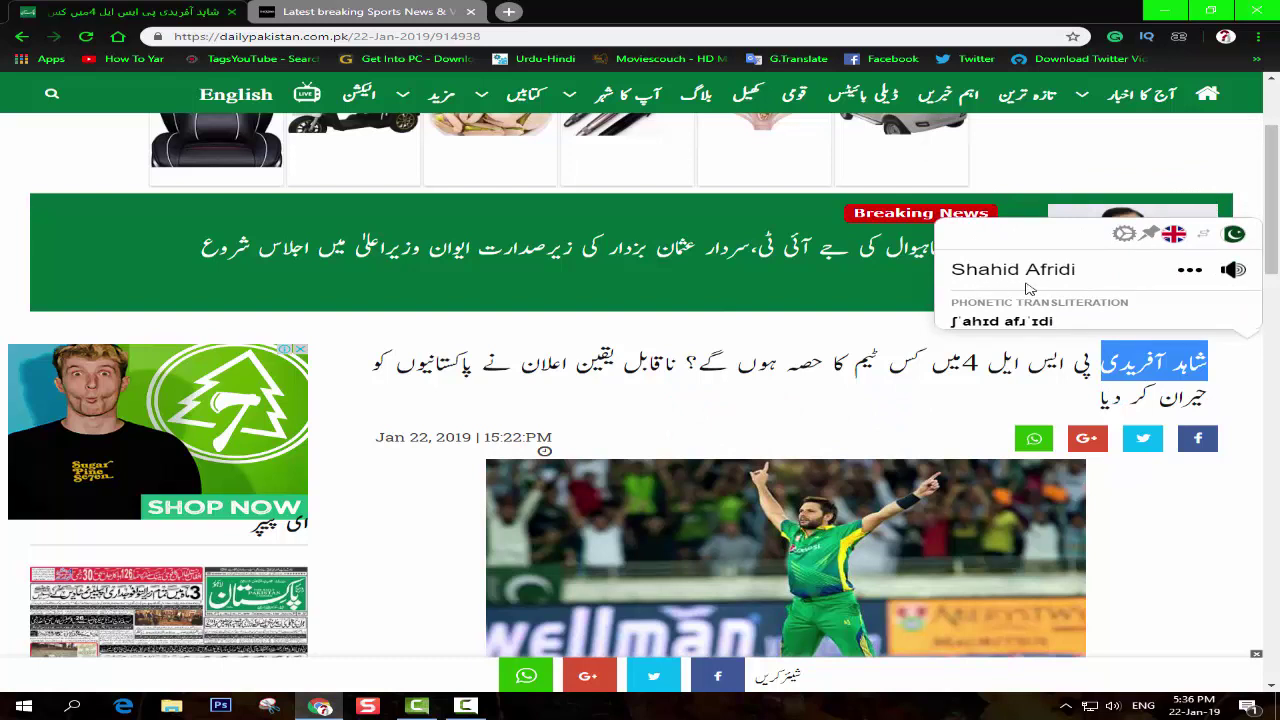
pyautogui.click(1236, 282)
pyautogui.click(1236, 280)
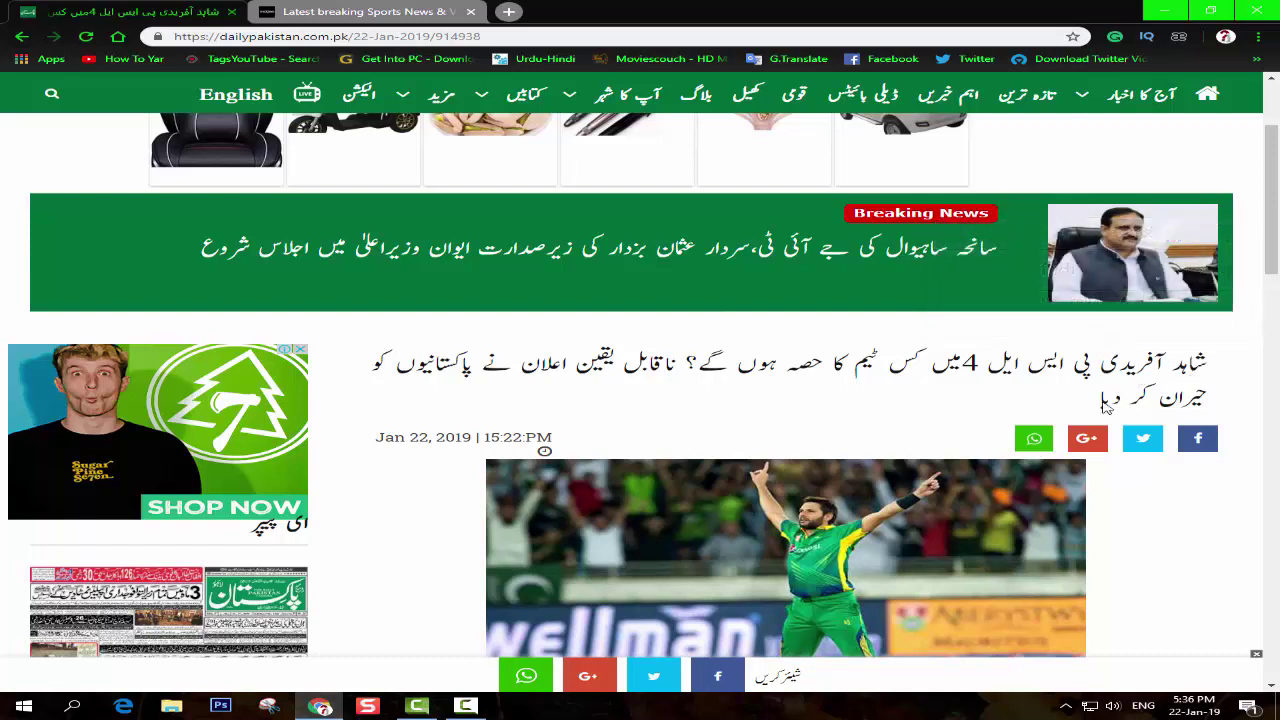
# Select the two-line Urdu headline and translate it into English with Mate Translate
pyautogui.moveTo(1105, 403); pyautogui.dragTo(1247, 368)
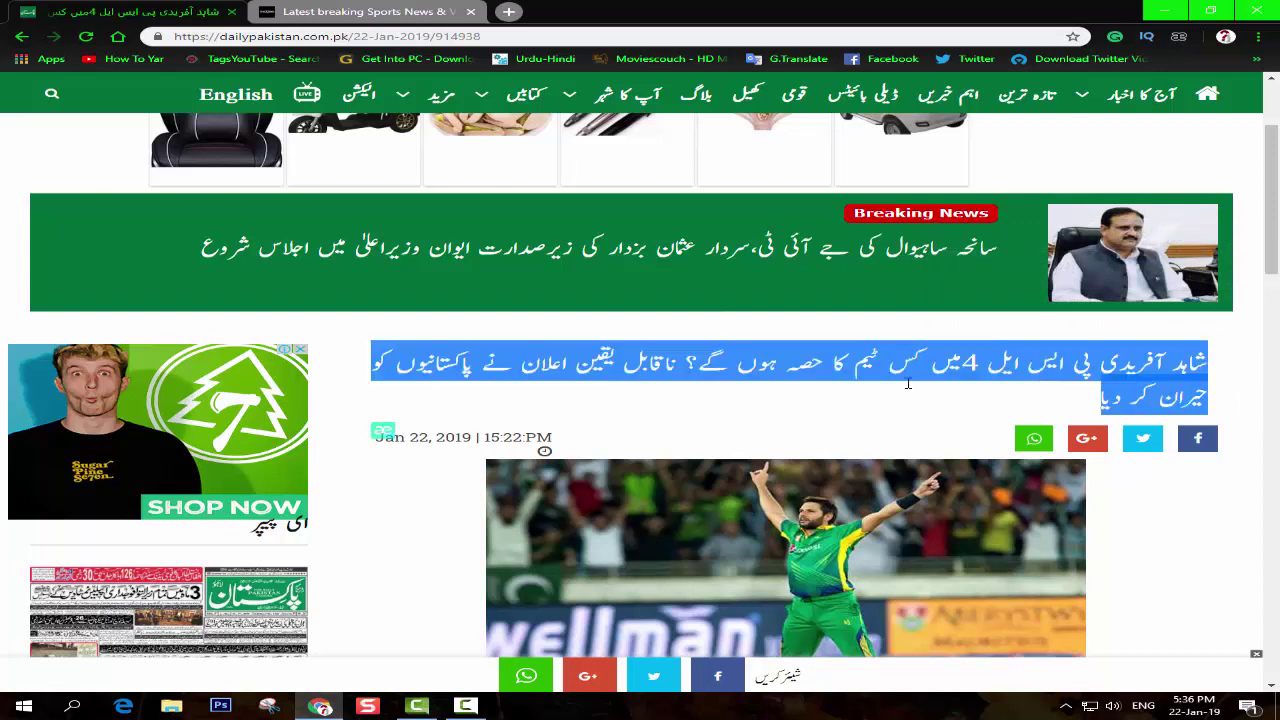
pyautogui.click(385, 440)
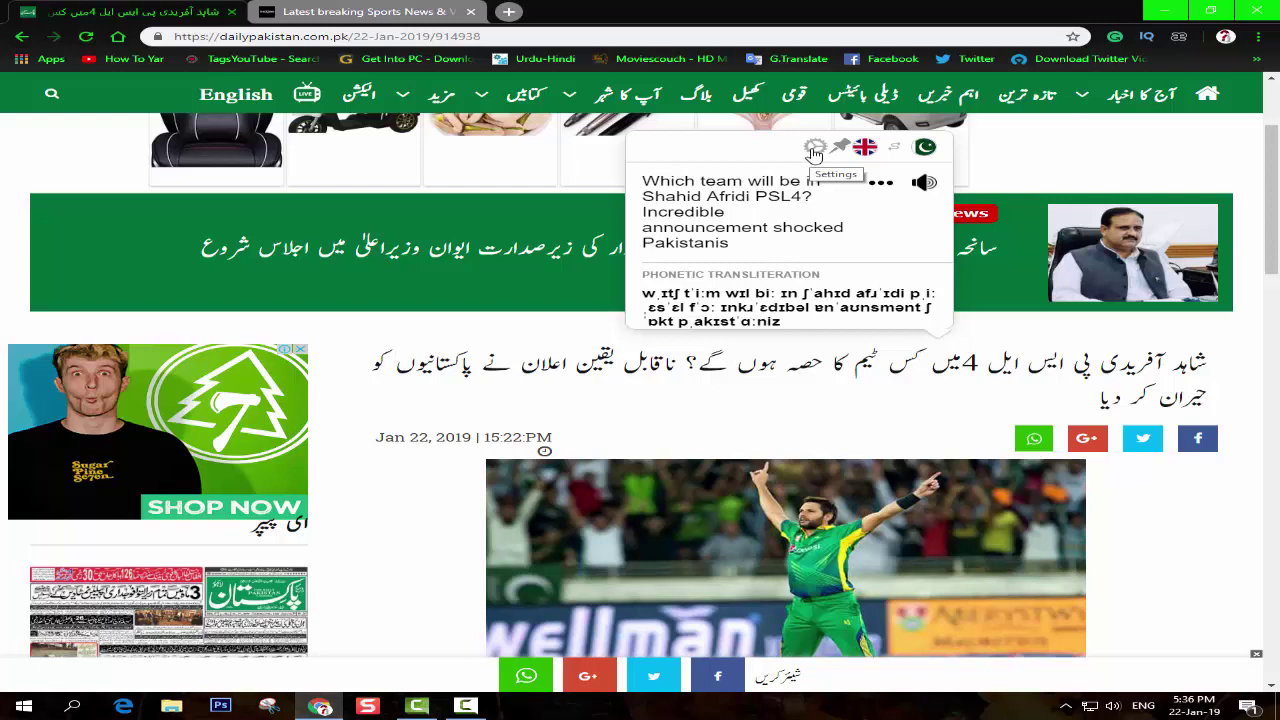
# Set the Main shortcut target language to Hindi in Mate Translate settings, then return to the article
pyautogui.click(814, 149)
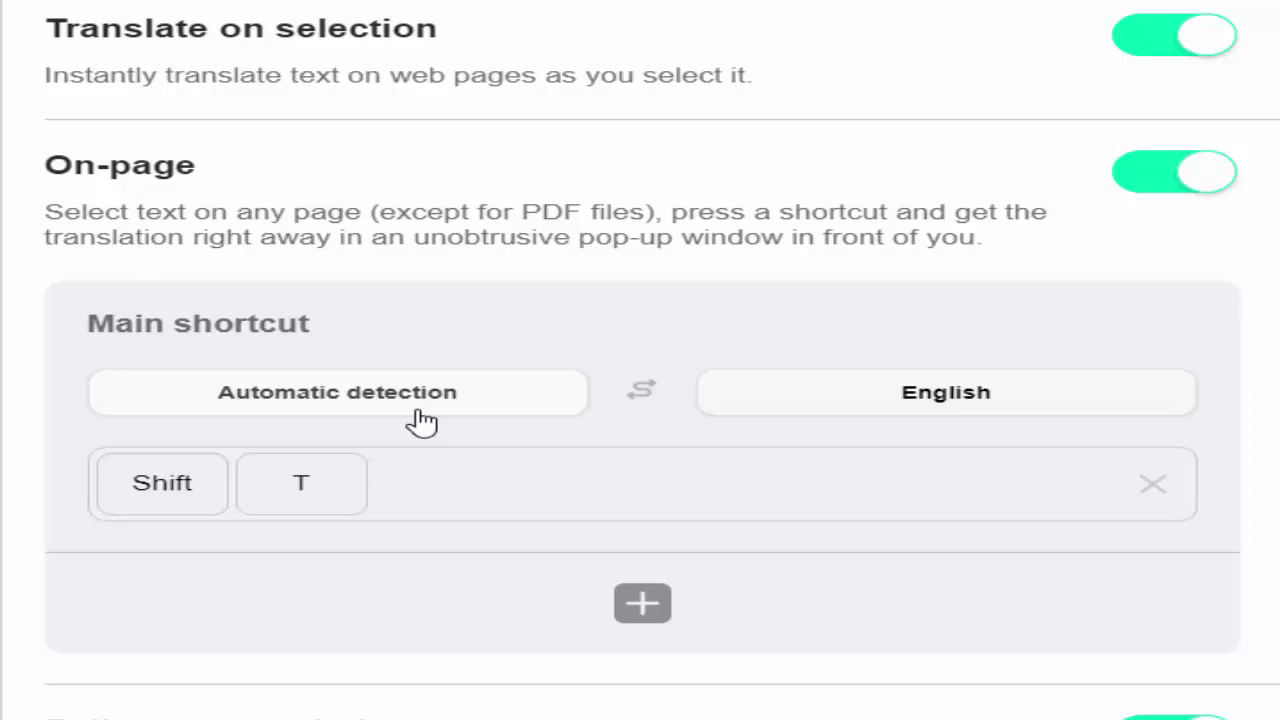
pyautogui.click(993, 418)
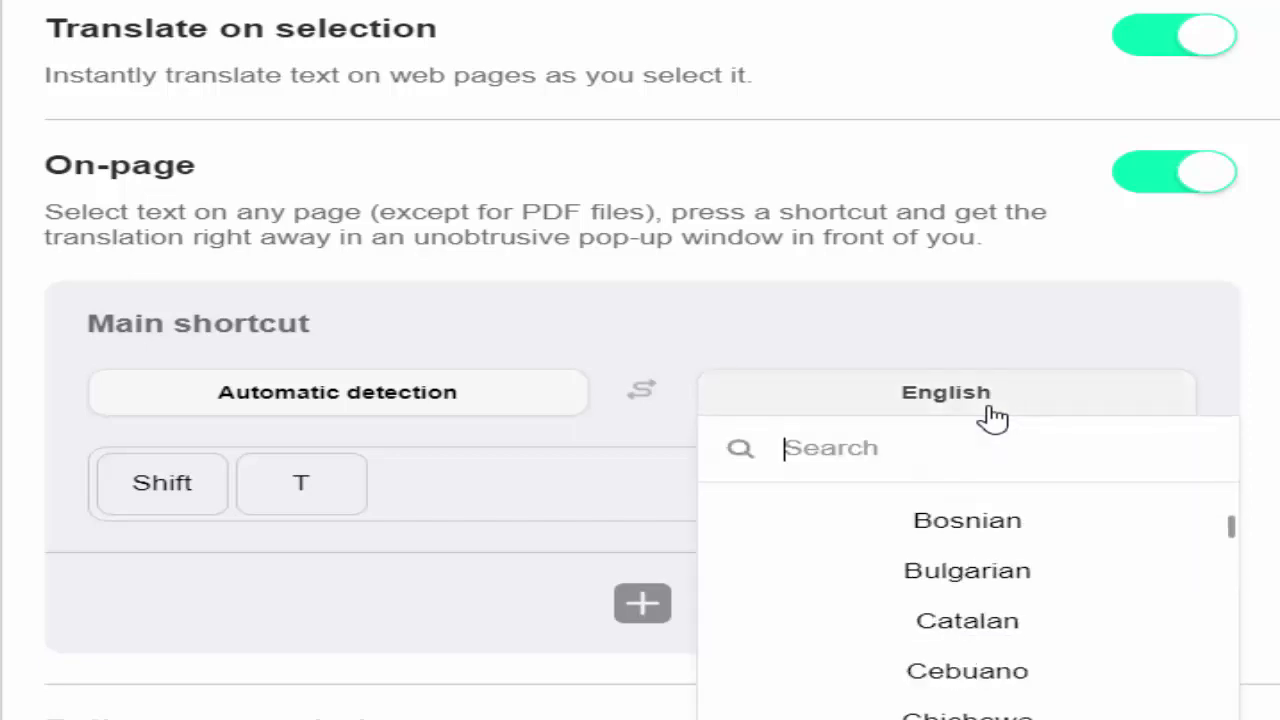
pyautogui.scroll(-1, 998, 620)
pyautogui.scroll(-2, 996, 620)
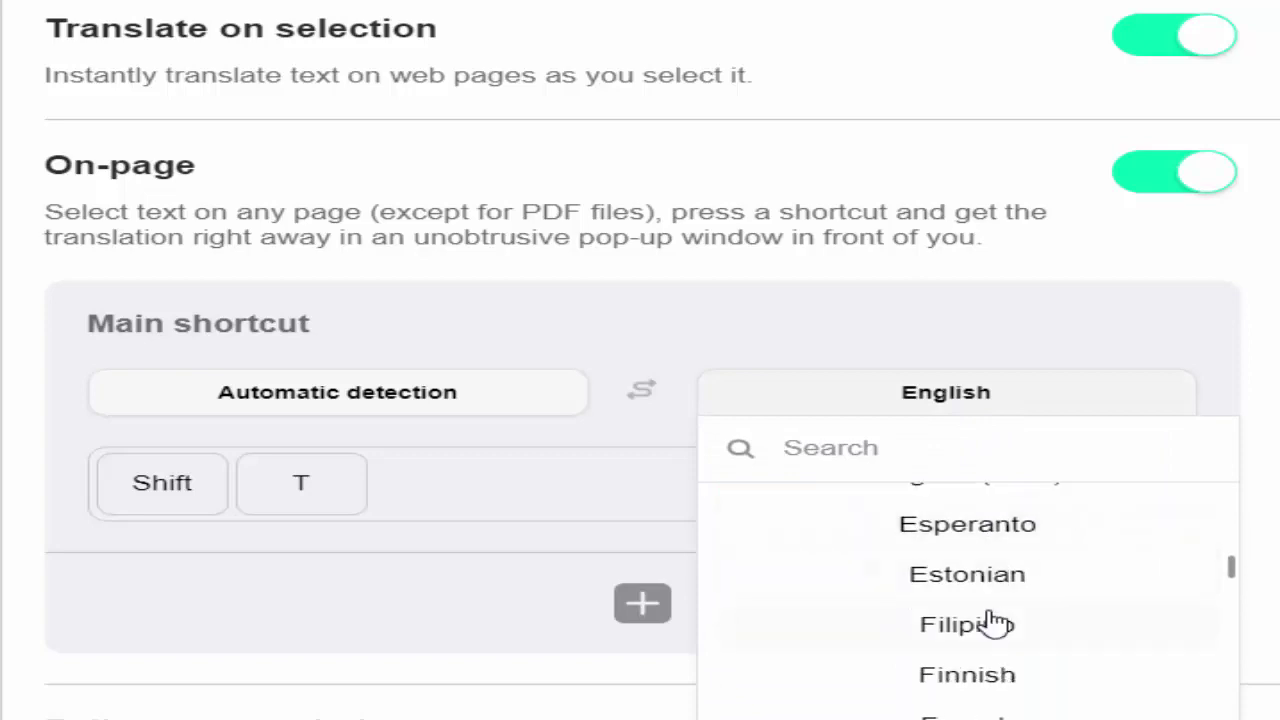
pyautogui.scroll(-1, 996, 620)
pyautogui.scroll(-2, 996, 620)
pyautogui.scroll(-1, 996, 620)
pyautogui.scroll(-2, 993, 622)
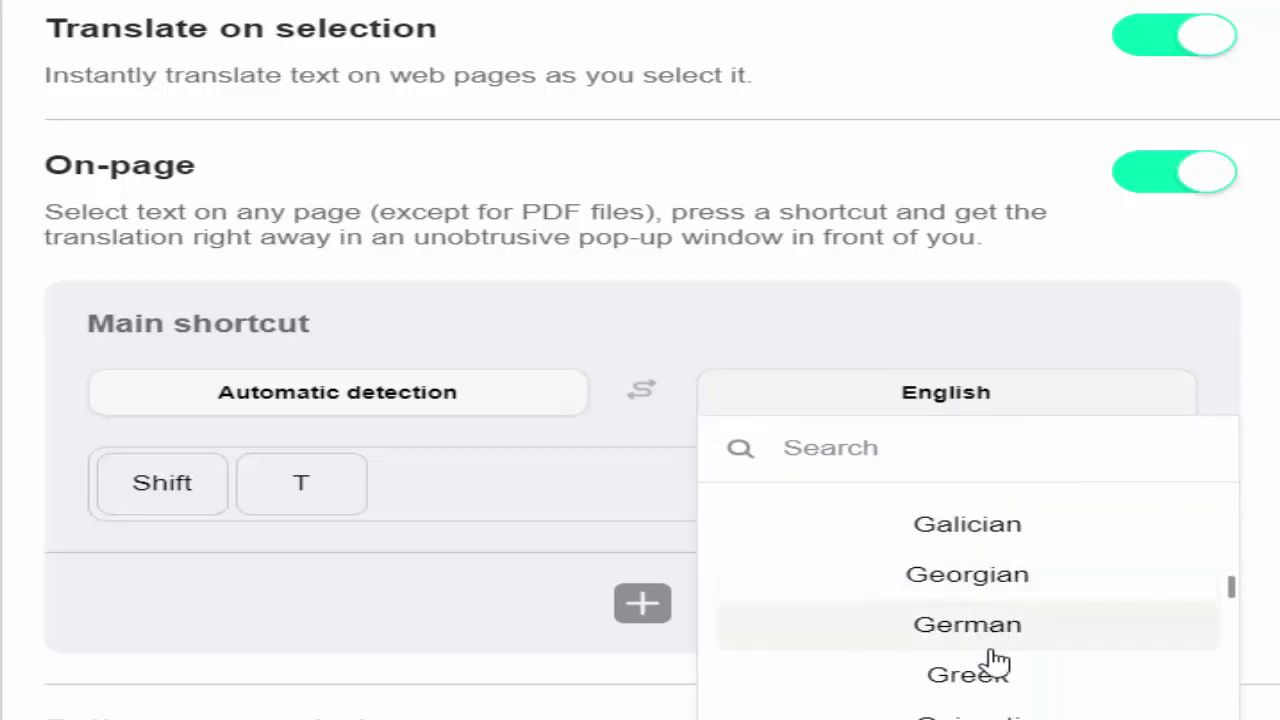
pyautogui.scroll(-1, 994, 663)
pyautogui.scroll(-2, 1000, 680)
pyautogui.scroll(-1, 1000, 680)
pyautogui.scroll(-1, 1000, 680)
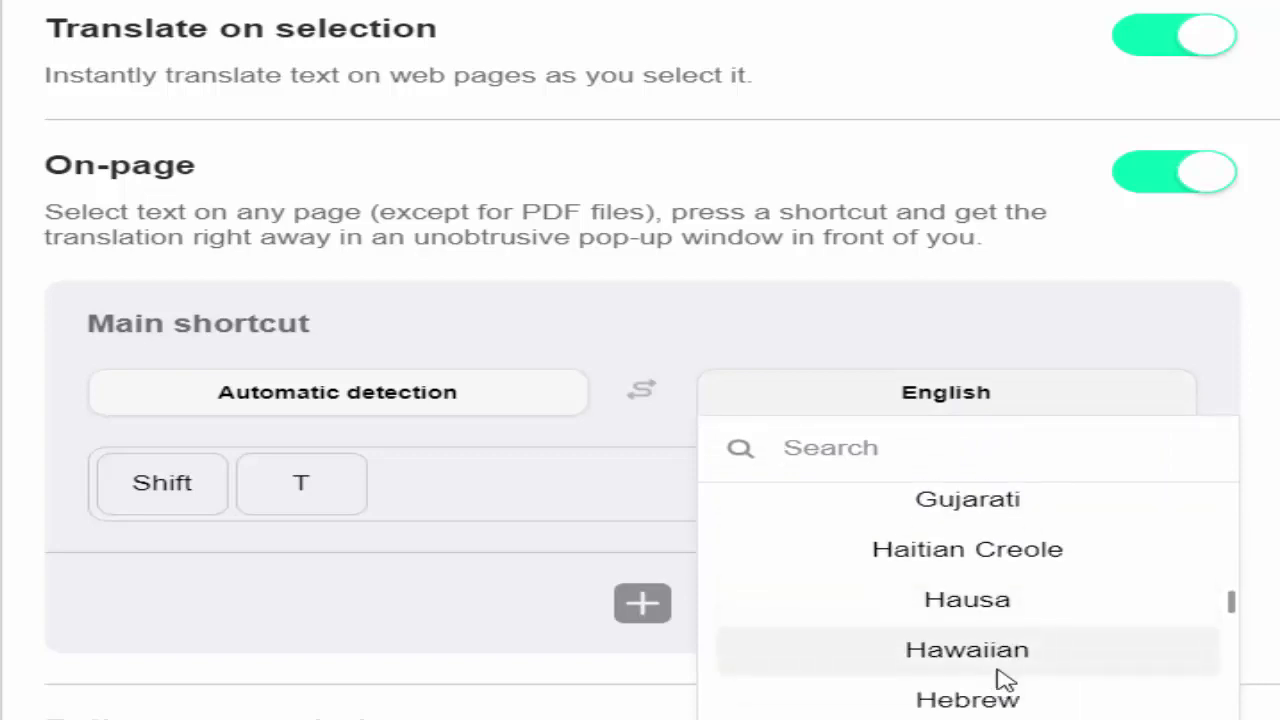
pyautogui.scroll(-1, 1000, 680)
pyautogui.scroll(-1, 1000, 677)
pyautogui.scroll(1, 1000, 677)
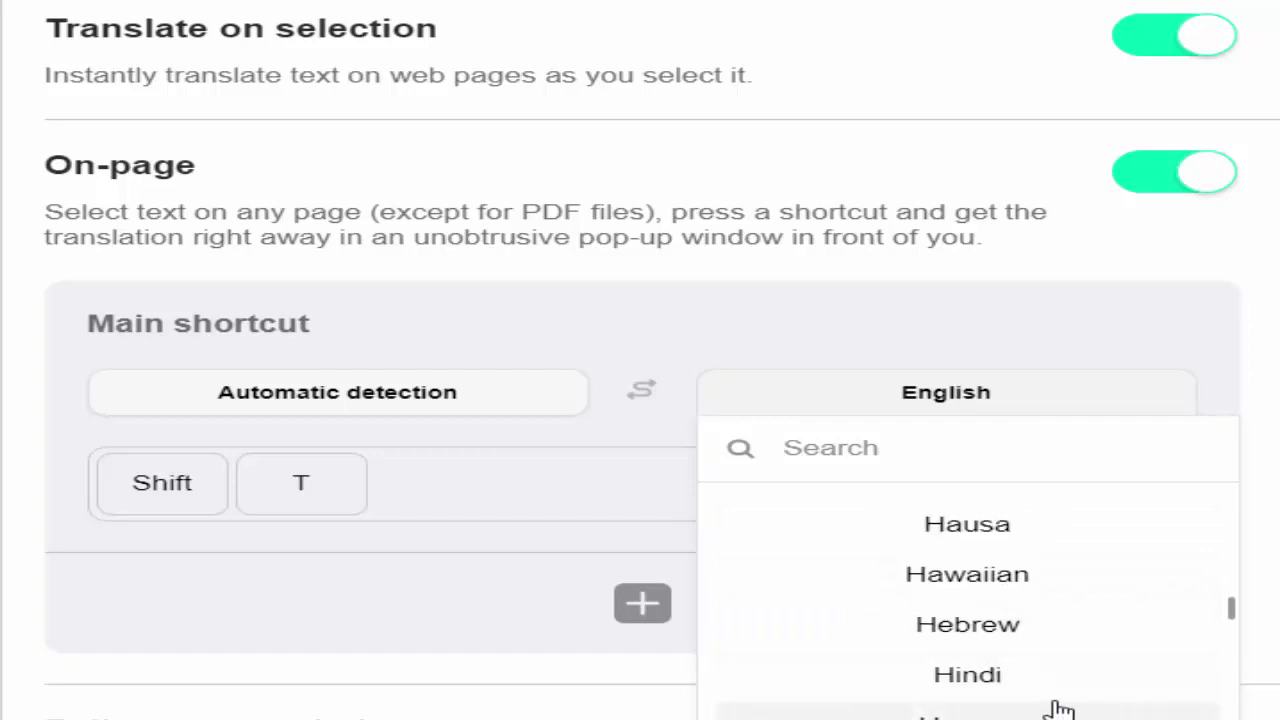
pyautogui.click(975, 675)
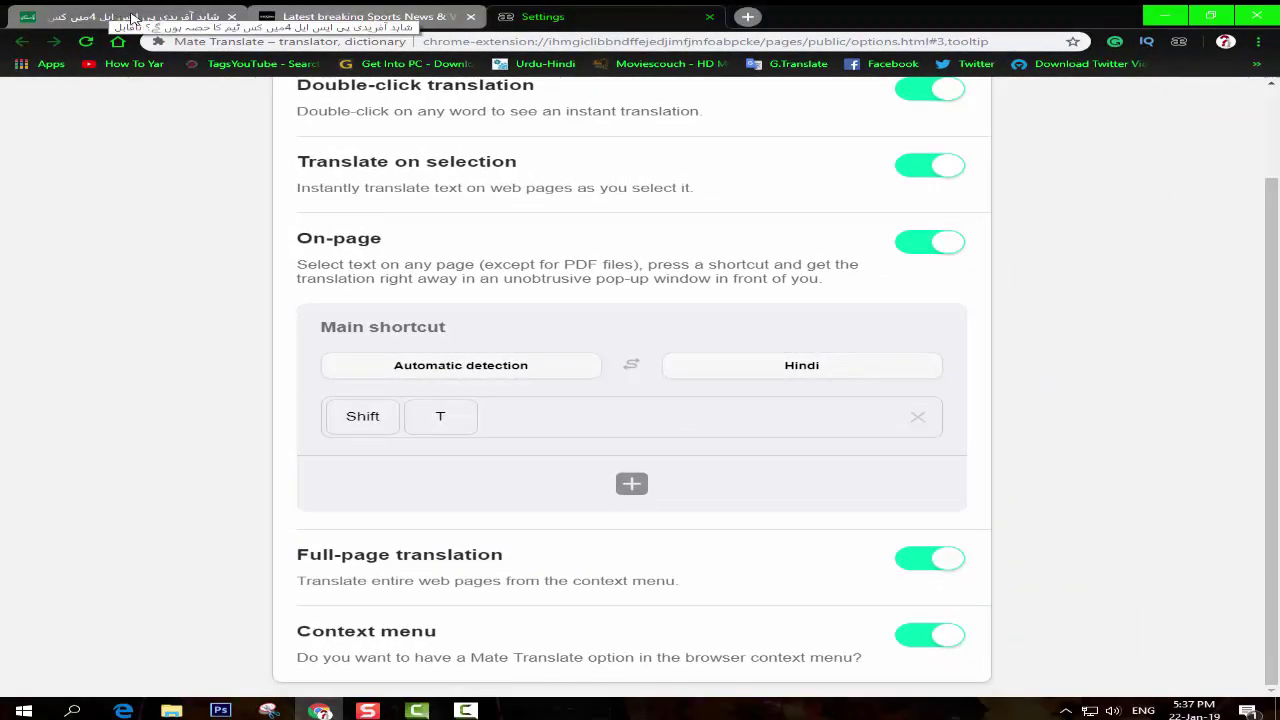
pyautogui.click(83, 22)
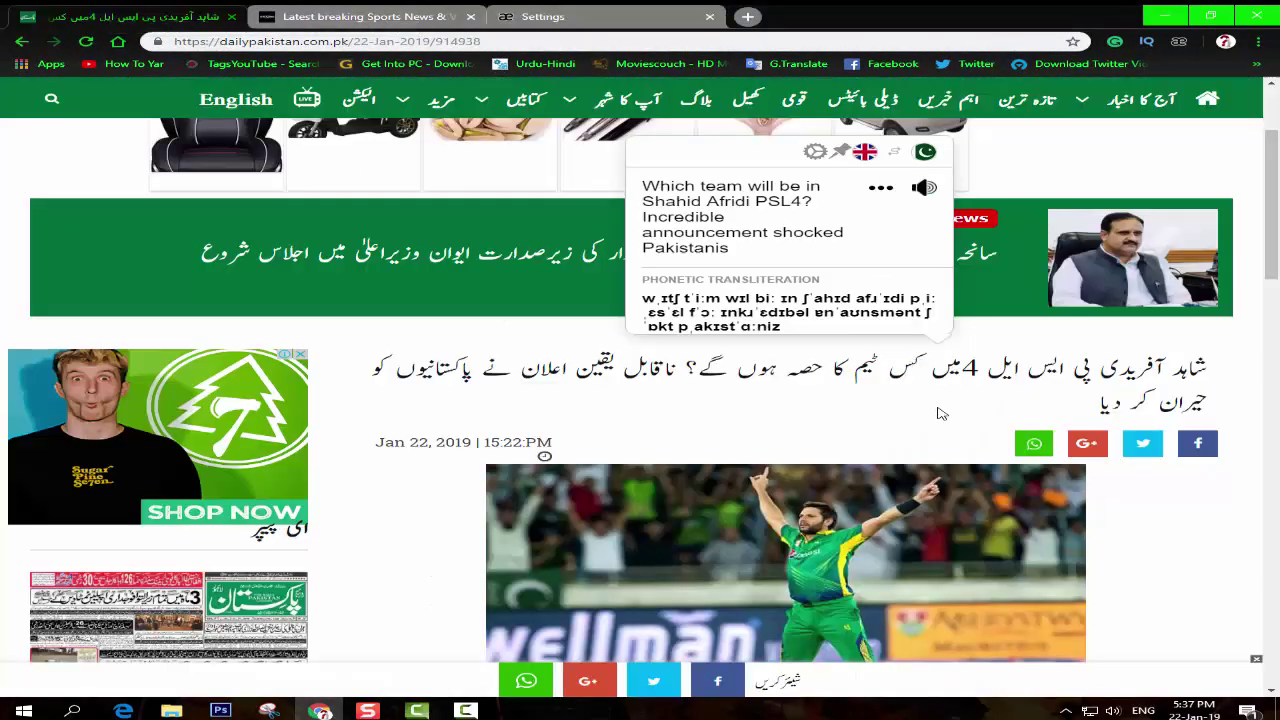
# Translate the whole Urdu headline into Hindi and play the Hindi audio
pyautogui.click(1205, 398)
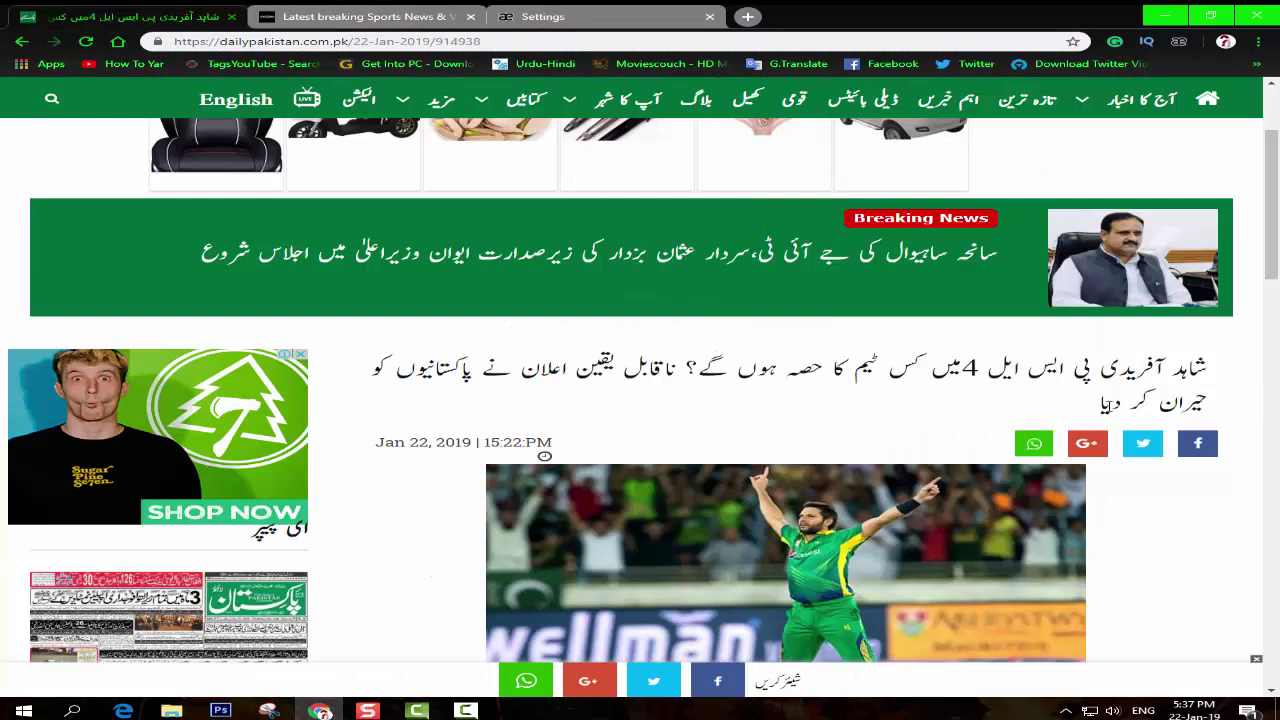
pyautogui.tripleClick(1158, 397)
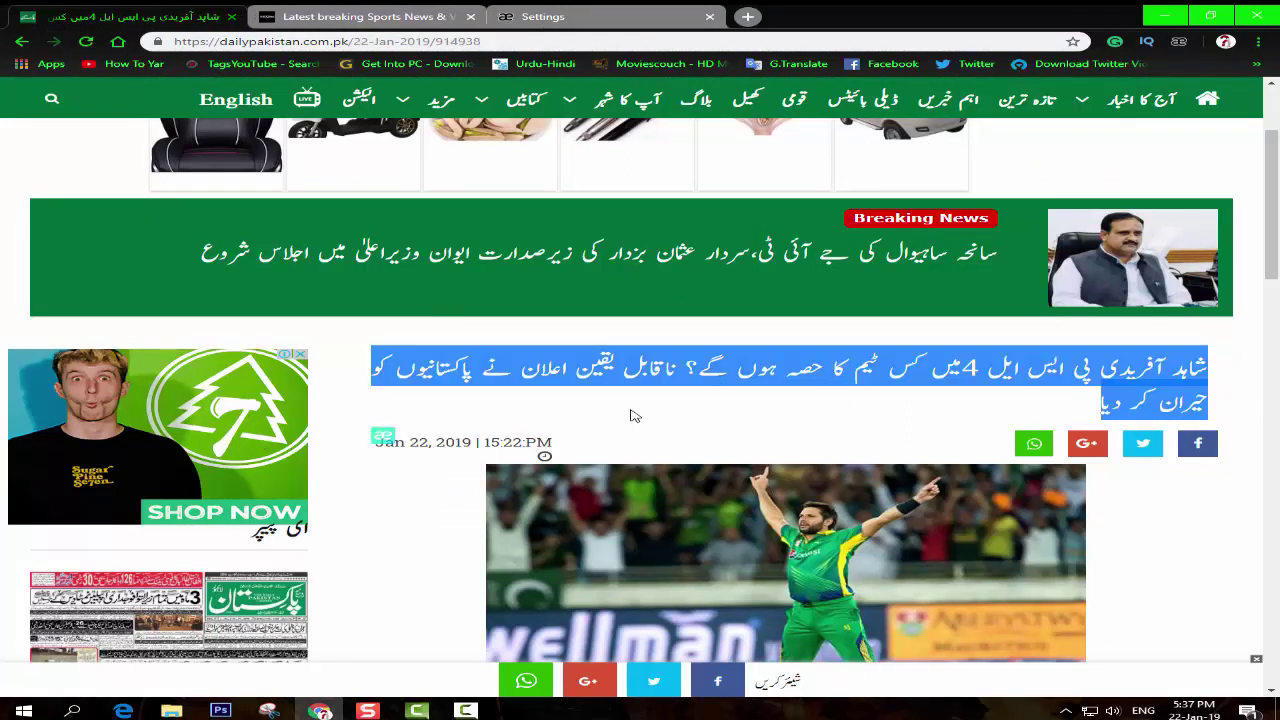
pyautogui.click(381, 435)
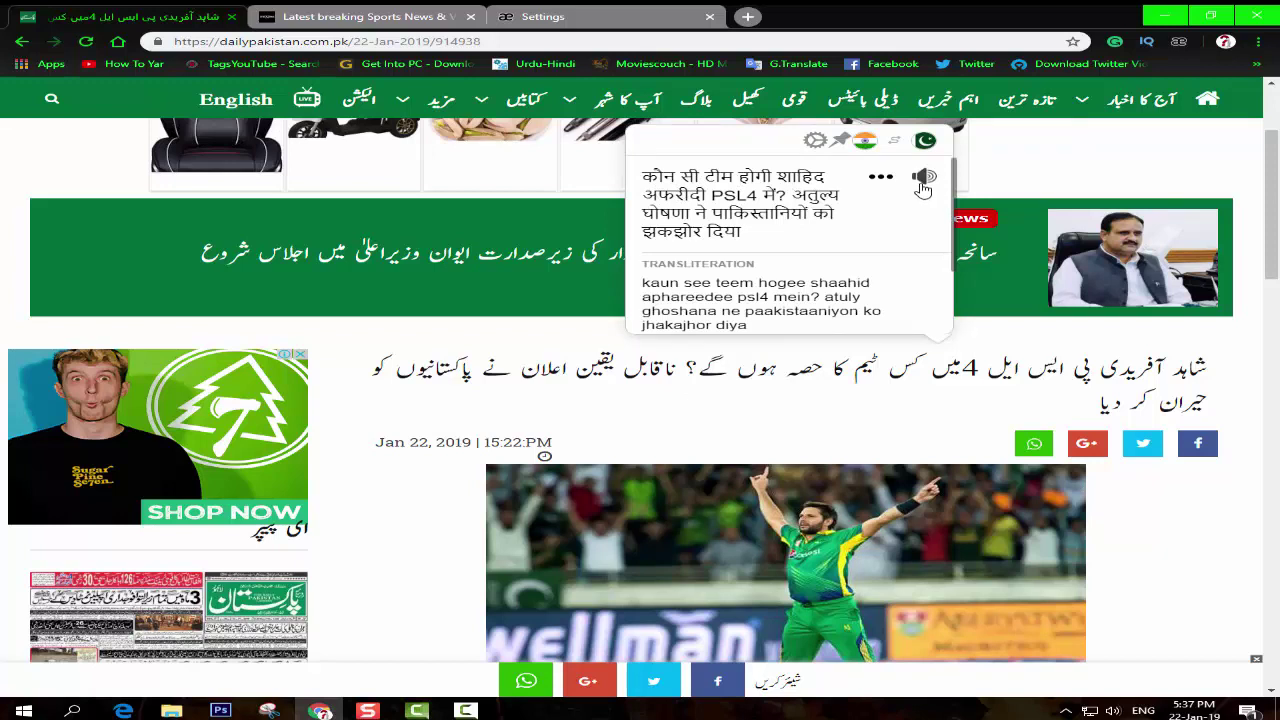
pyautogui.click(924, 180)
# Close the translation popup, scroll the article, and go to The News sports page
pyautogui.click(728, 420)
pyautogui.scroll(-4, 816, 415)
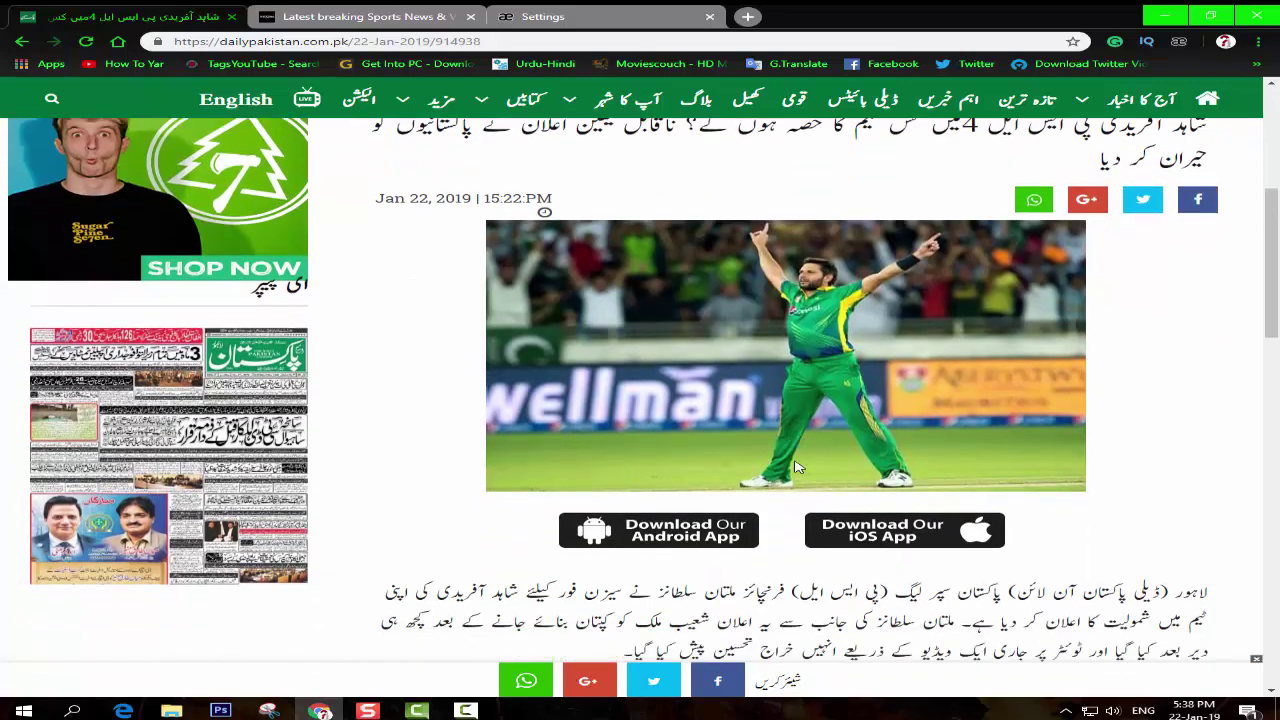
pyautogui.scroll(-1, 797, 462)
pyautogui.scroll(-1, 851, 253)
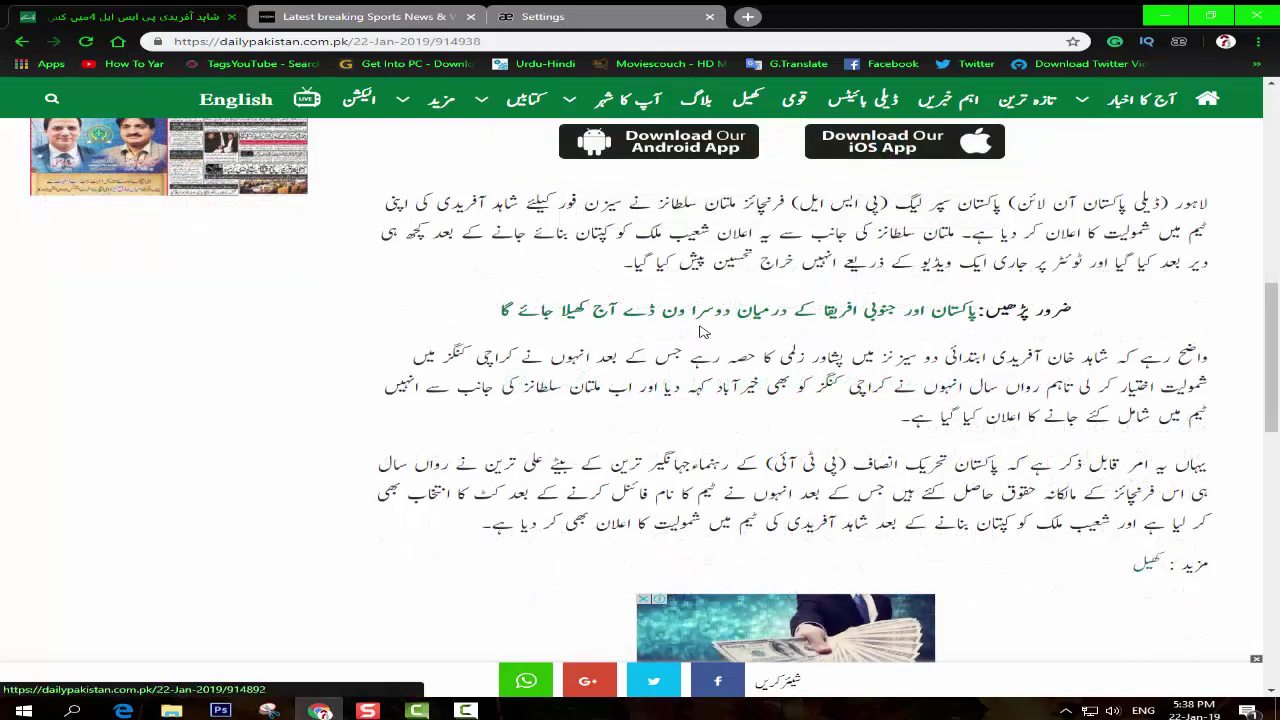
pyautogui.click(370, 27)
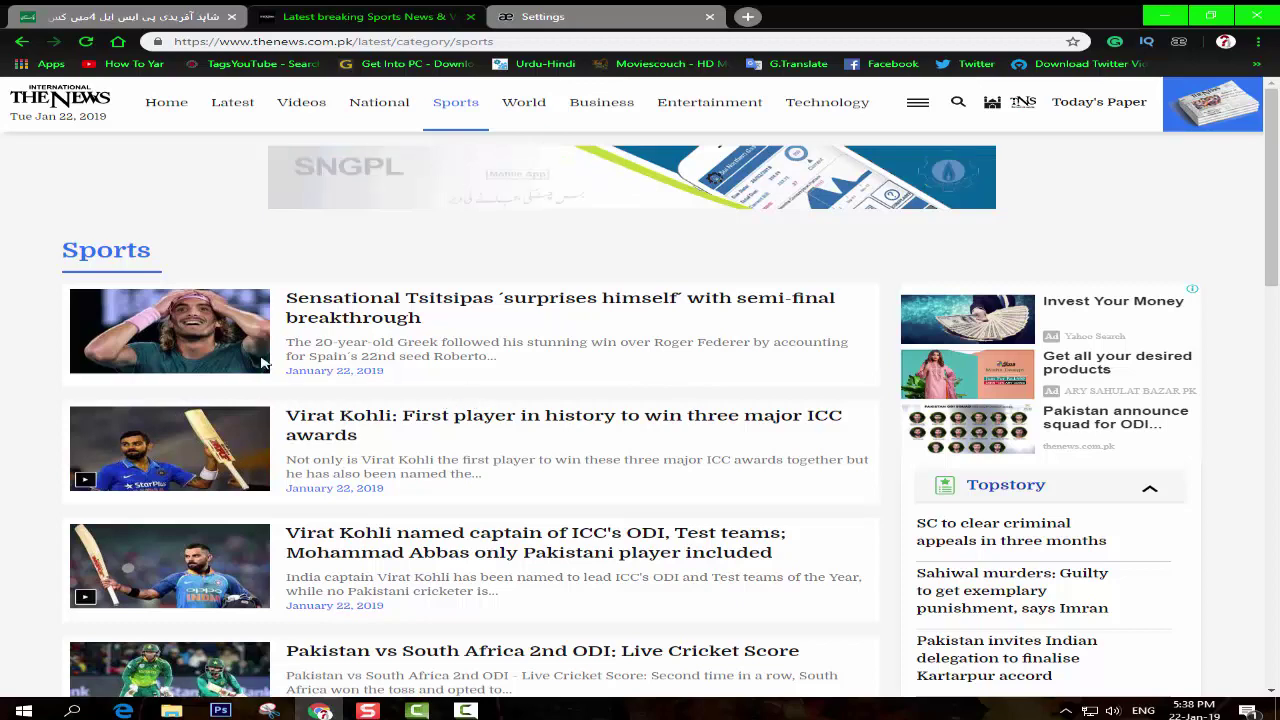
# Open the article 'Virat Kohli: First player in history to win three major ICC awards'
pyautogui.scroll(-1, 440, 405)
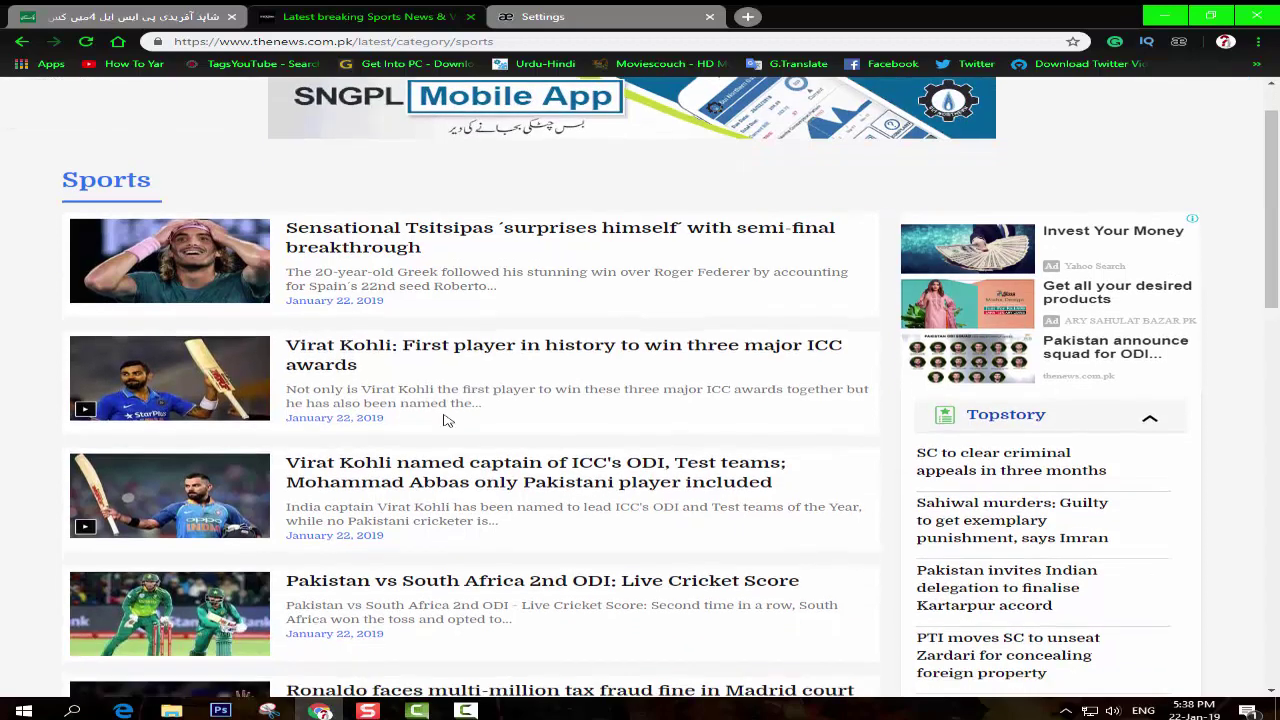
pyautogui.click(320, 357)
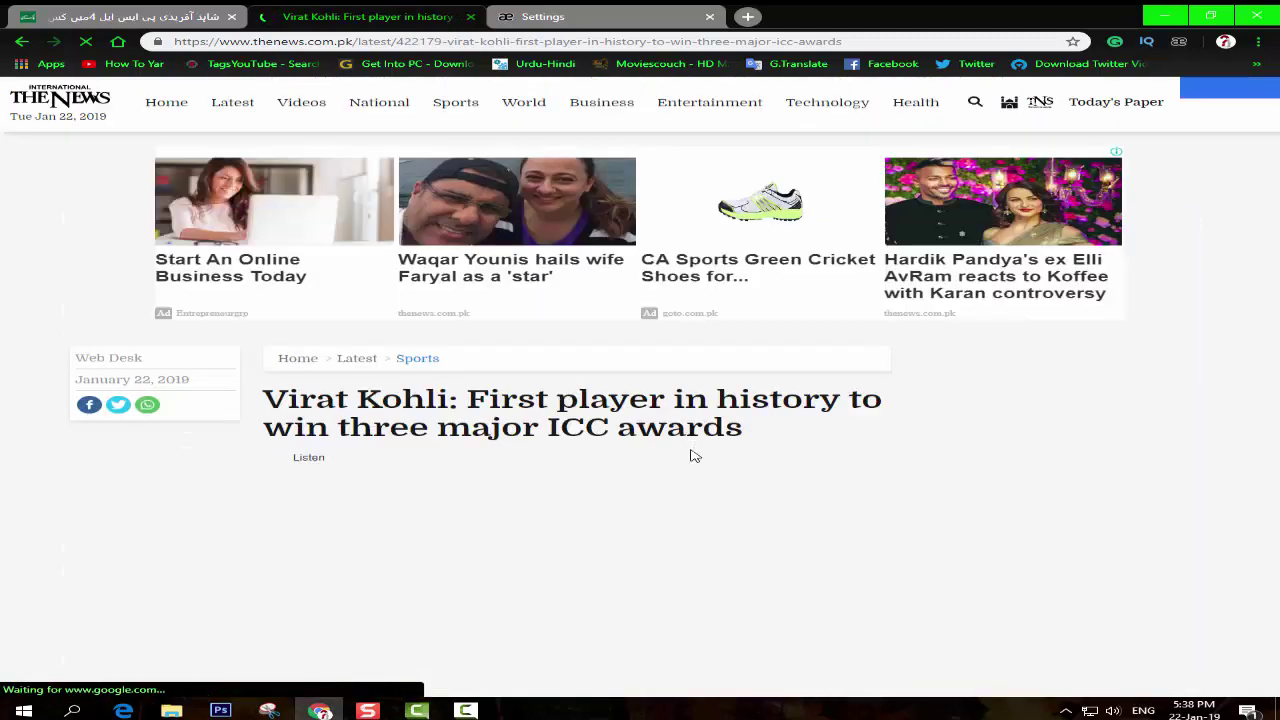
pyautogui.scroll(-2, 712, 482)
pyautogui.scroll(-3, 710, 481)
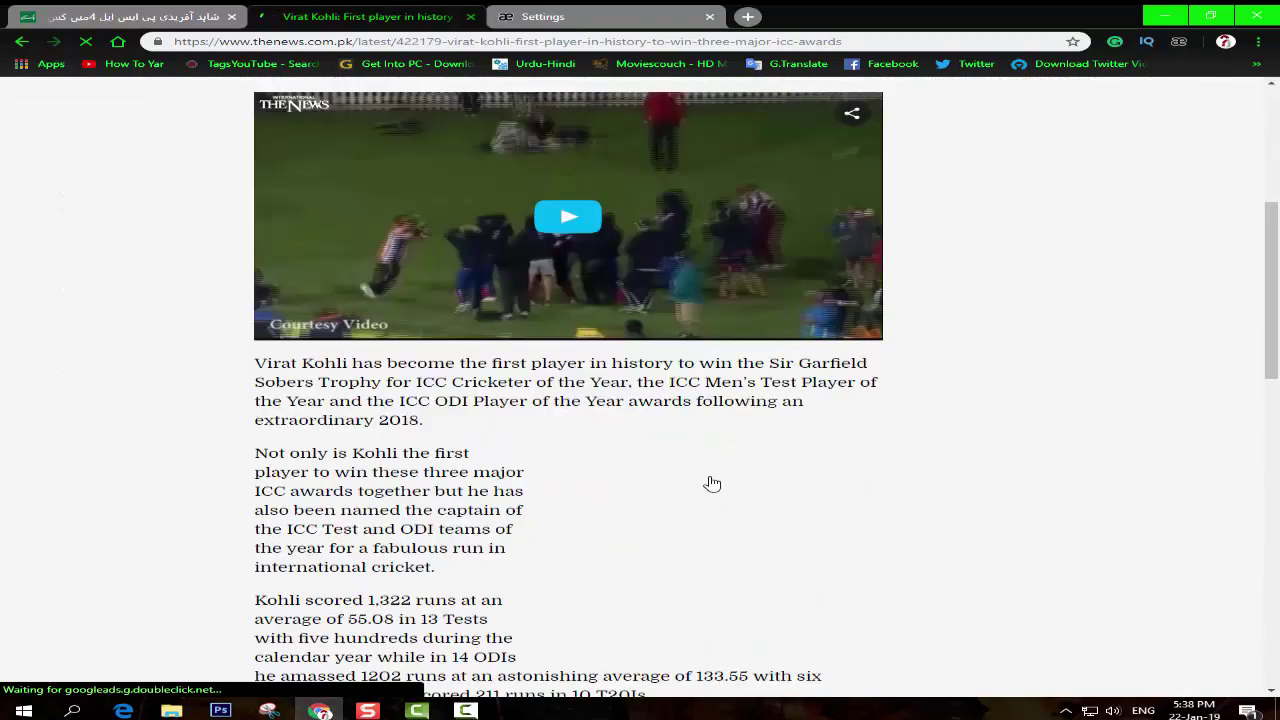
pyautogui.scroll(-3, 530, 470)
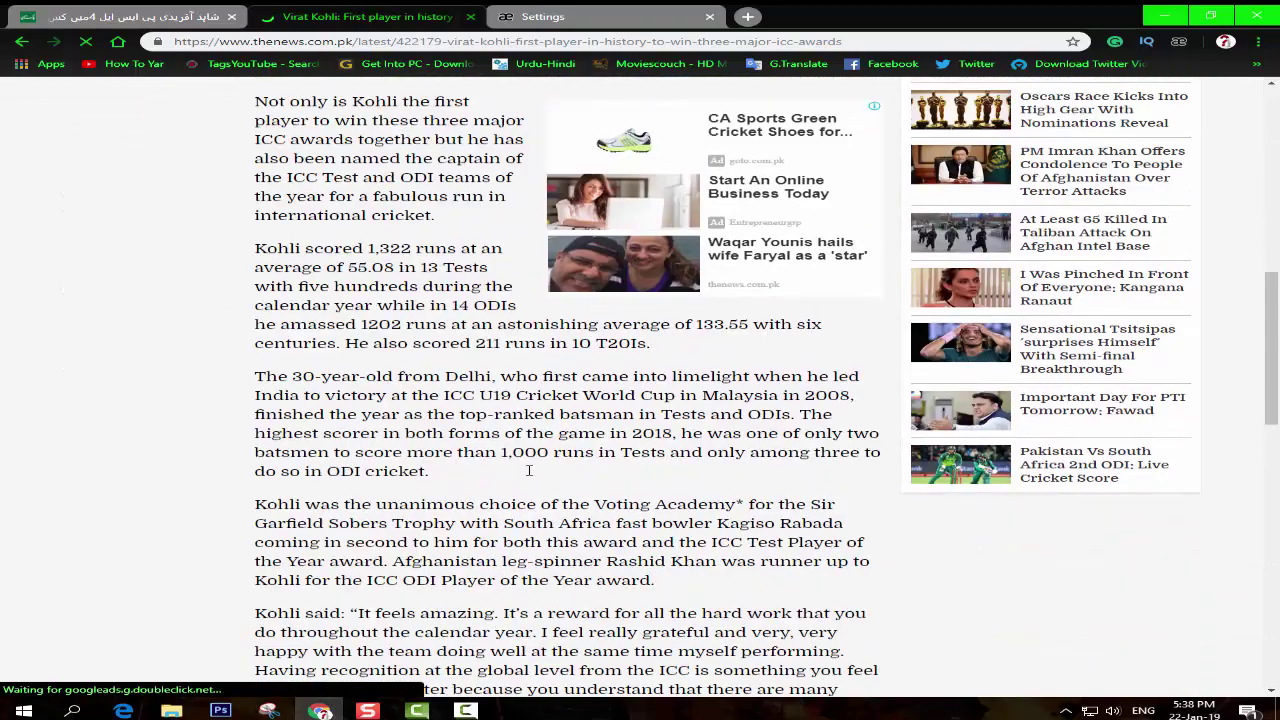
pyautogui.scroll(-1, 530, 470)
# Pause the article's video playing in the mini-player
pyautogui.scroll(2, 590, 445)
pyautogui.scroll(2, 595, 442)
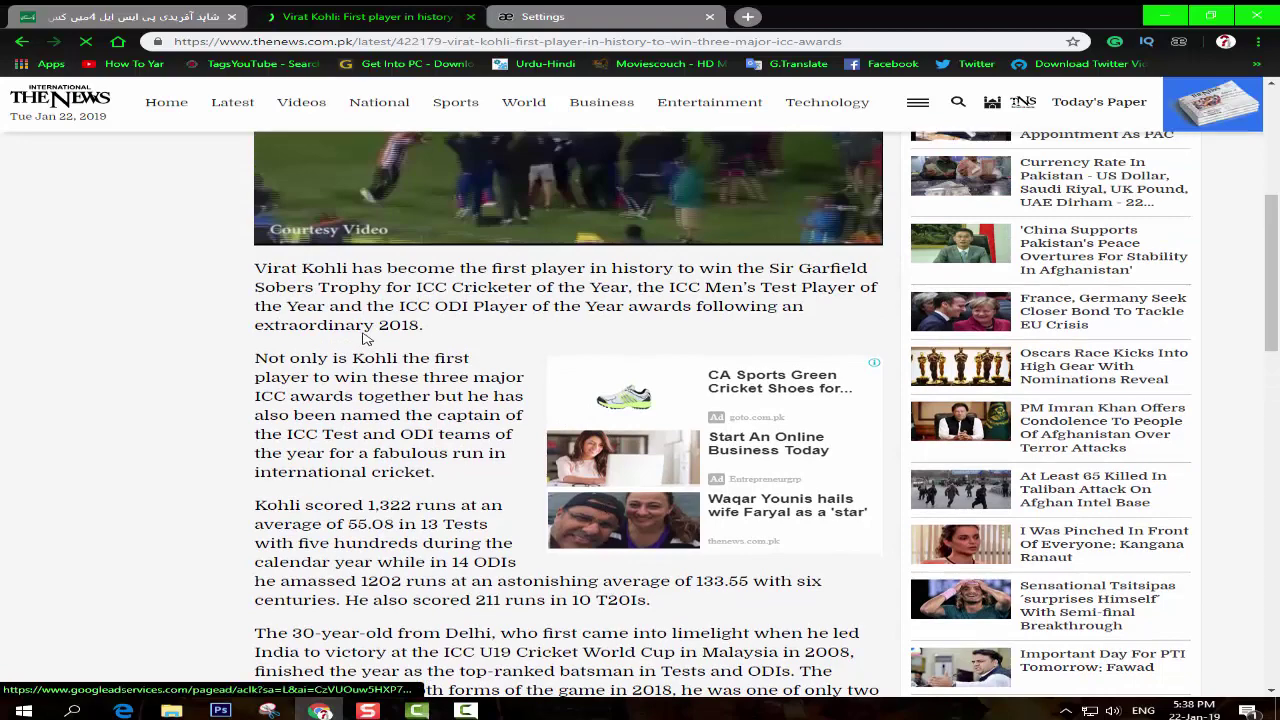
pyautogui.scroll(1, 390, 440)
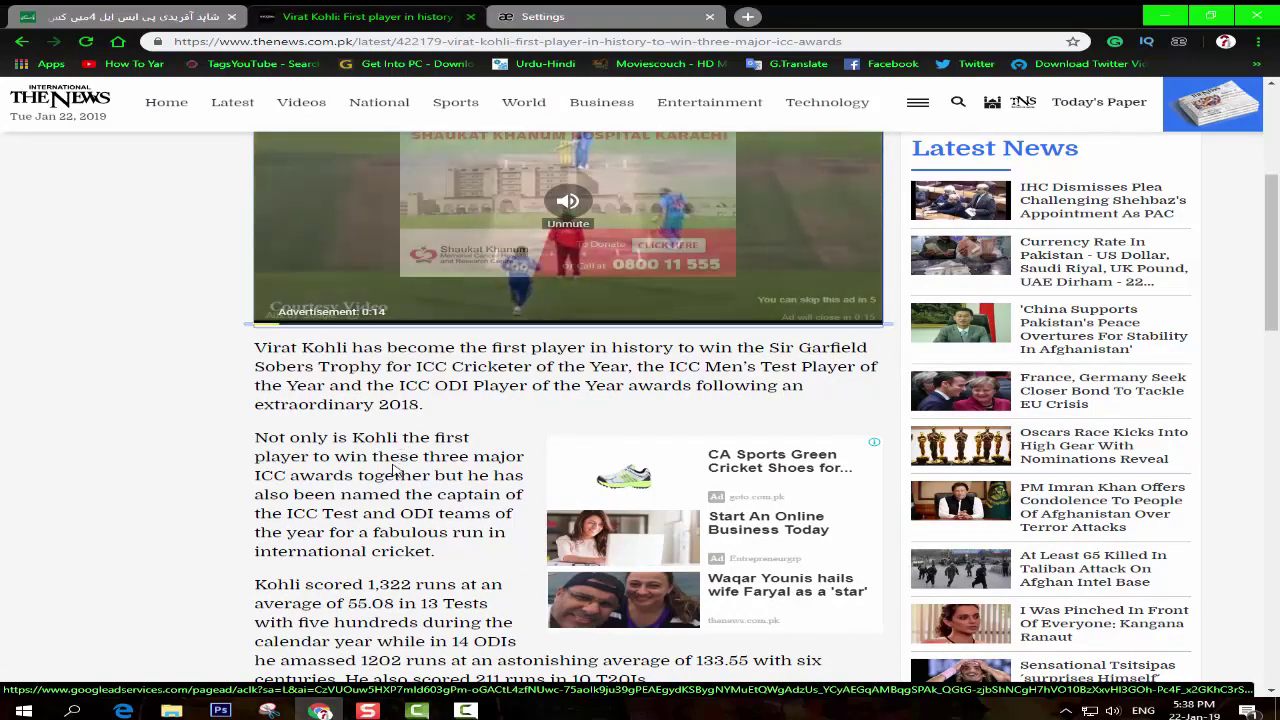
pyautogui.scroll(-1, 393, 463)
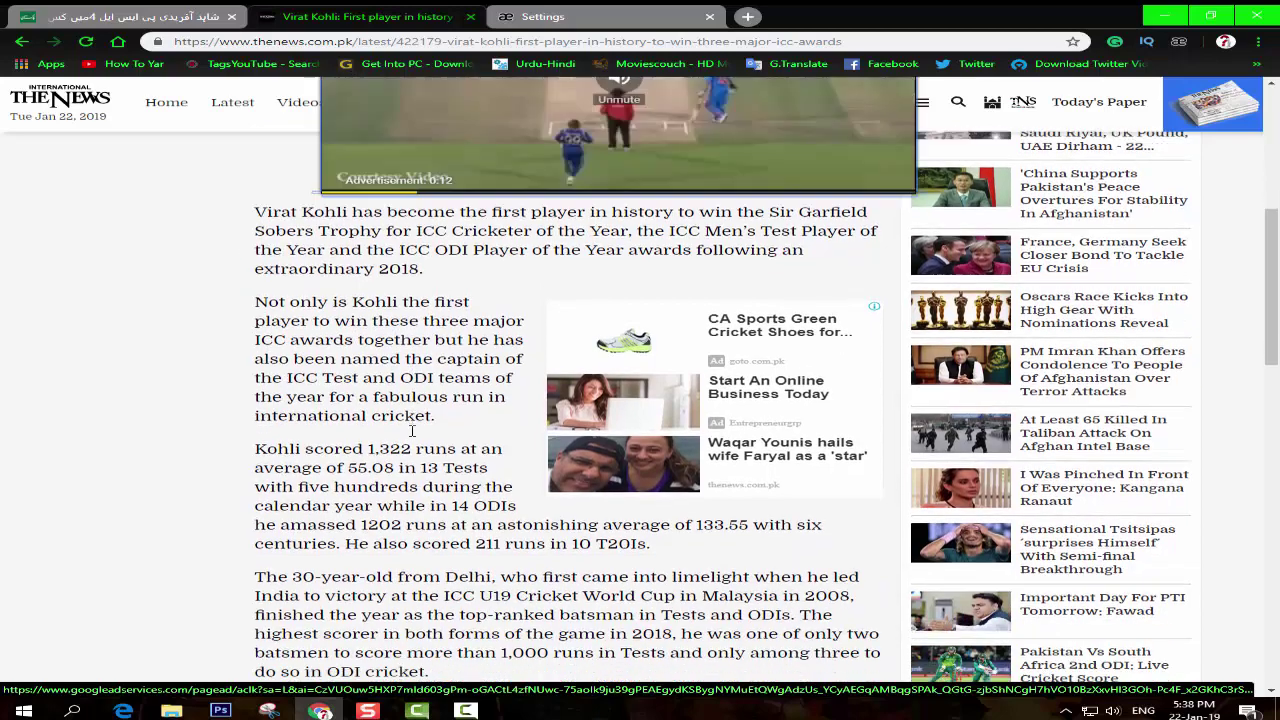
pyautogui.scroll(-1, 410, 461)
pyautogui.moveTo(980, 227)
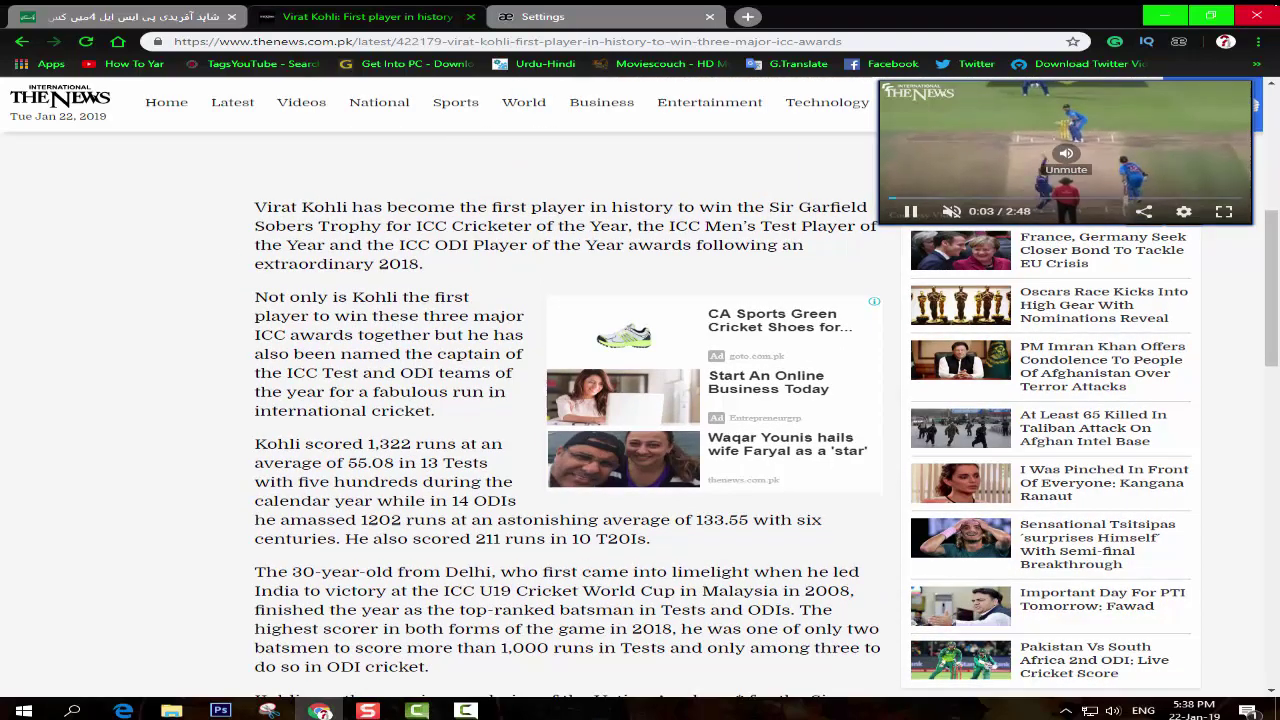
pyautogui.click(1230, 96)
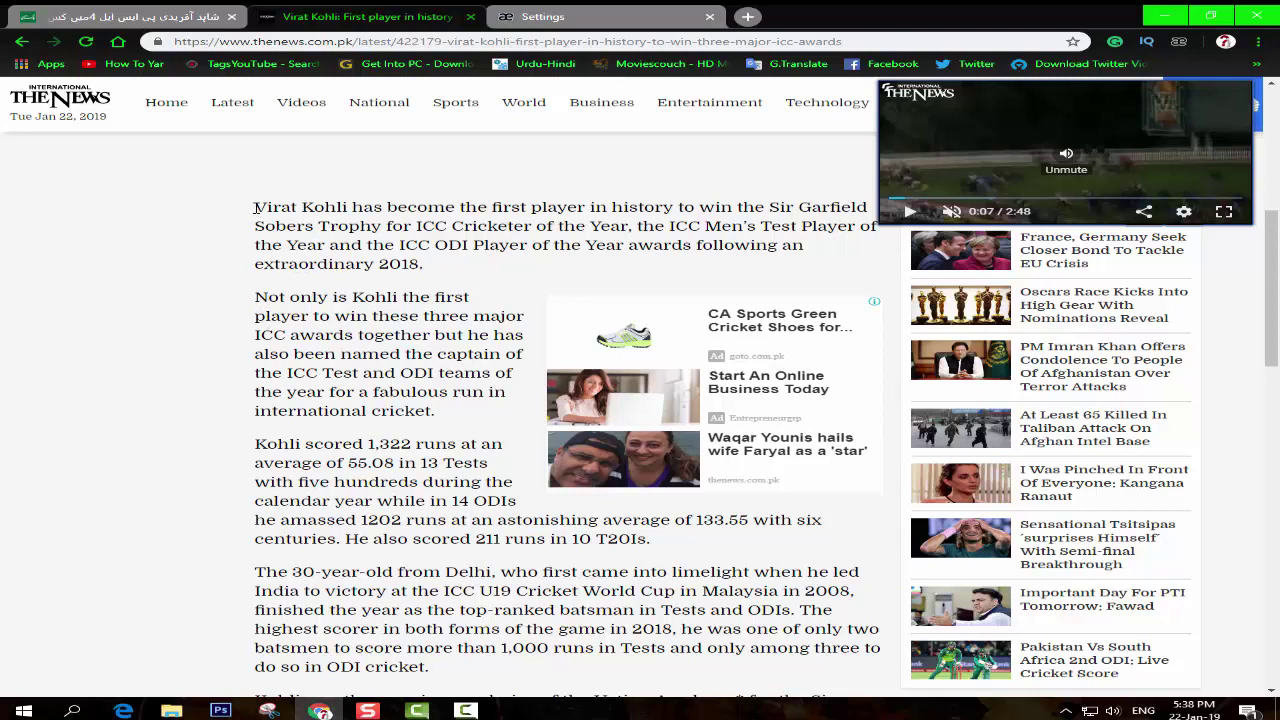
# Select the Virat Kohli article's opening English paragraph and translate it into Hindi
pyautogui.moveTo(257, 207); pyautogui.dragTo(772, 263)
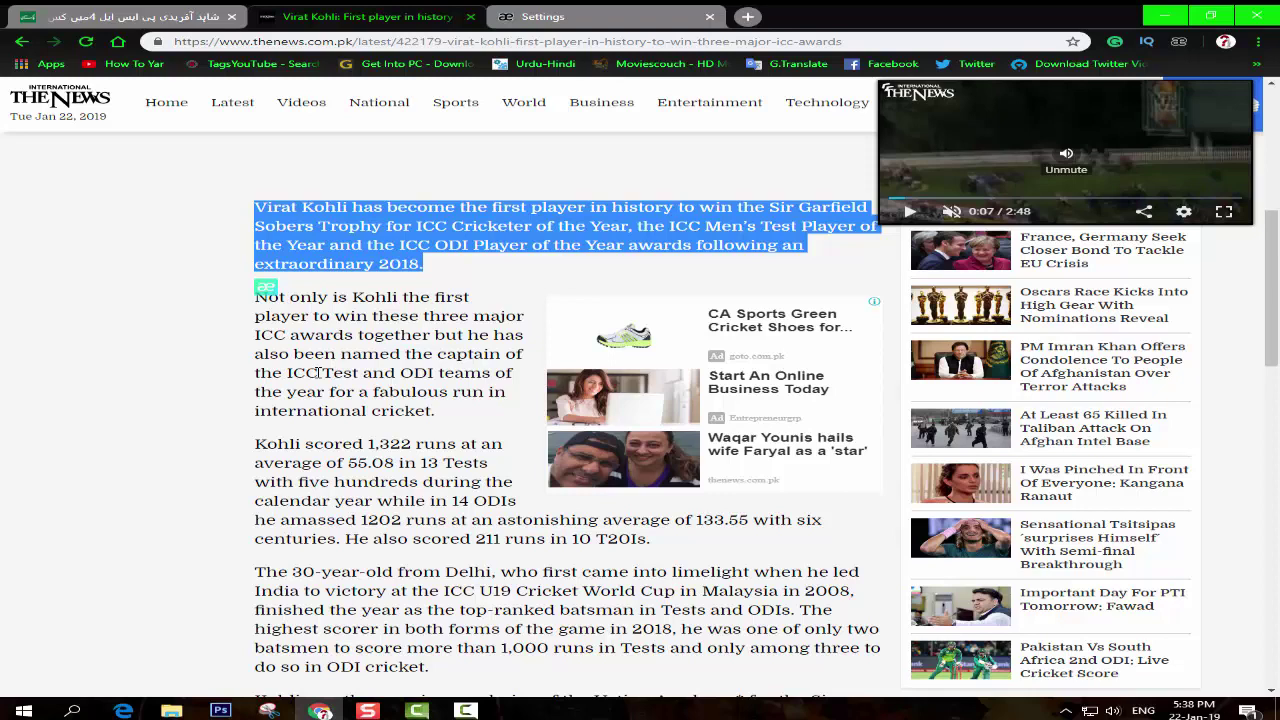
pyautogui.click(266, 290)
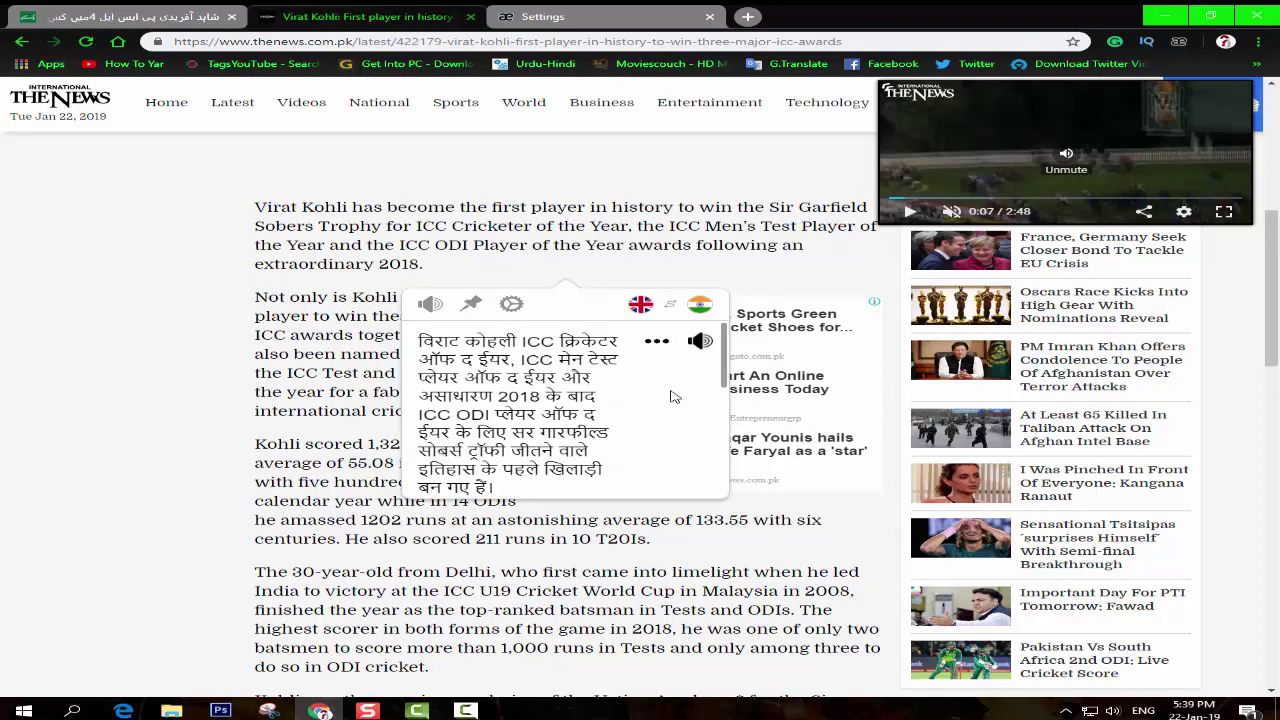
pyautogui.scroll(-1, 606, 428)
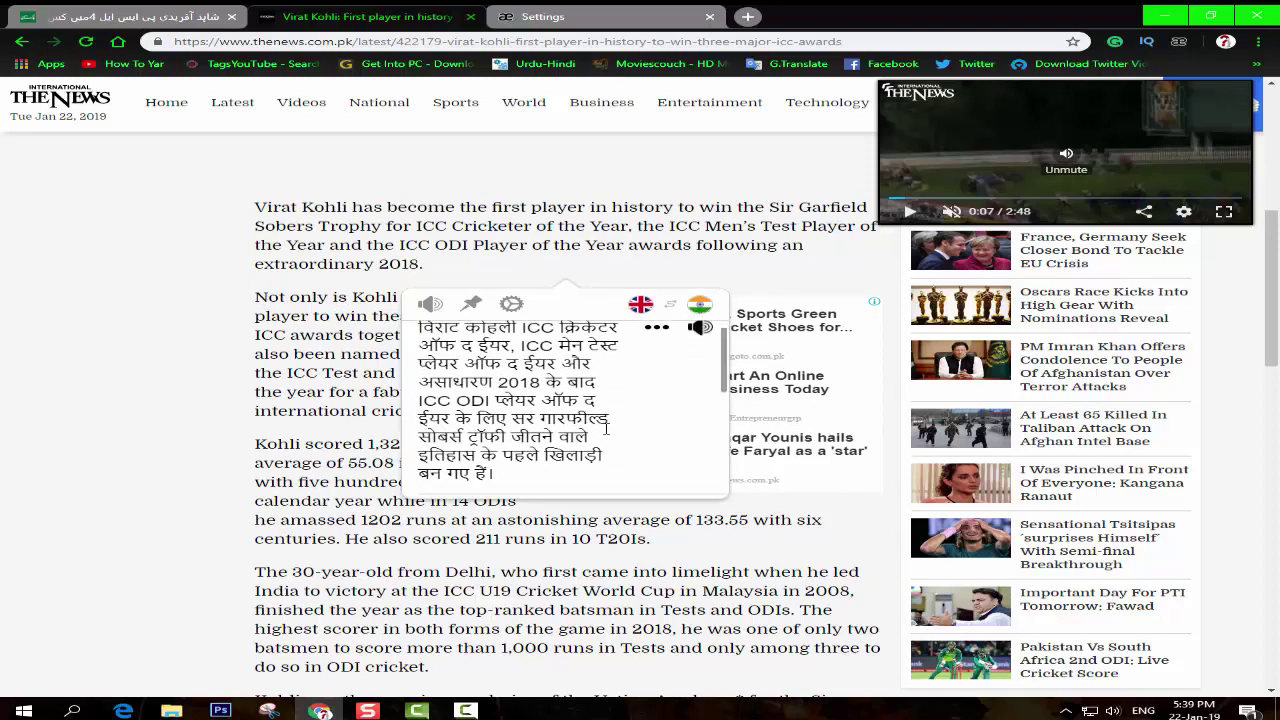
pyautogui.scroll(1, 607, 434)
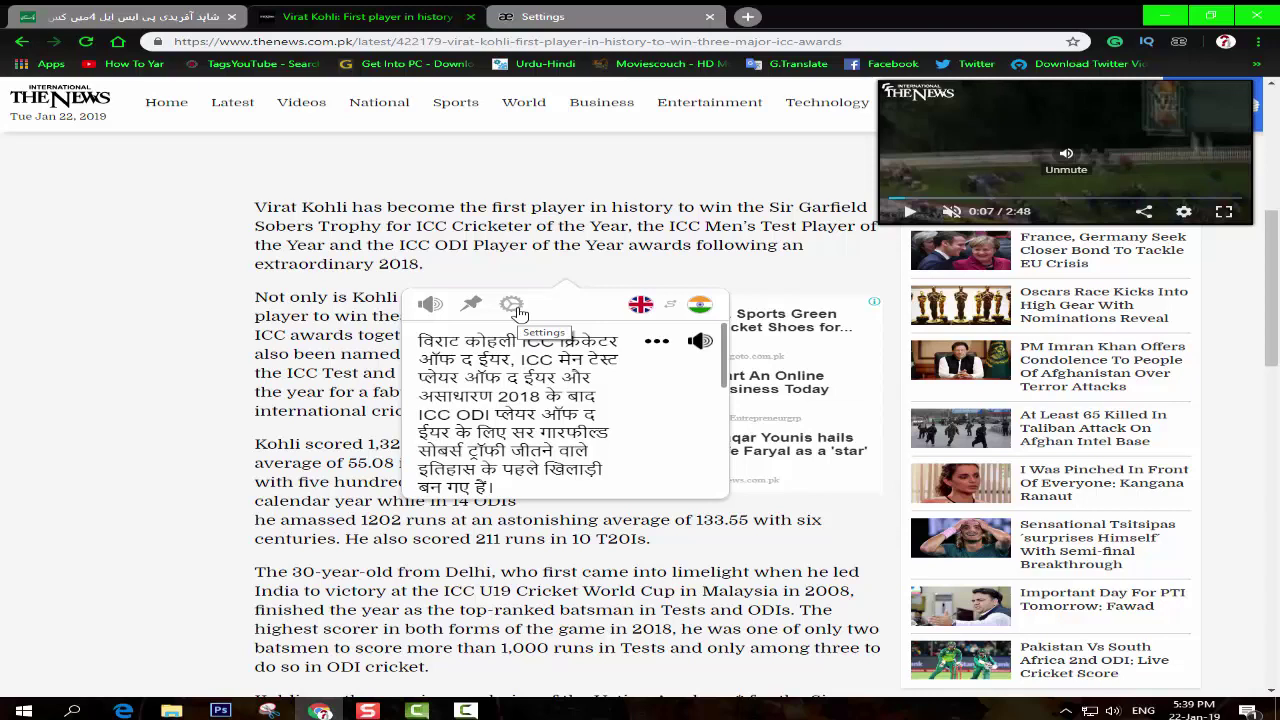
# Switch Mate Translate's target language from Hindi to Urdu in settings and close that tab
pyautogui.click(518, 313)
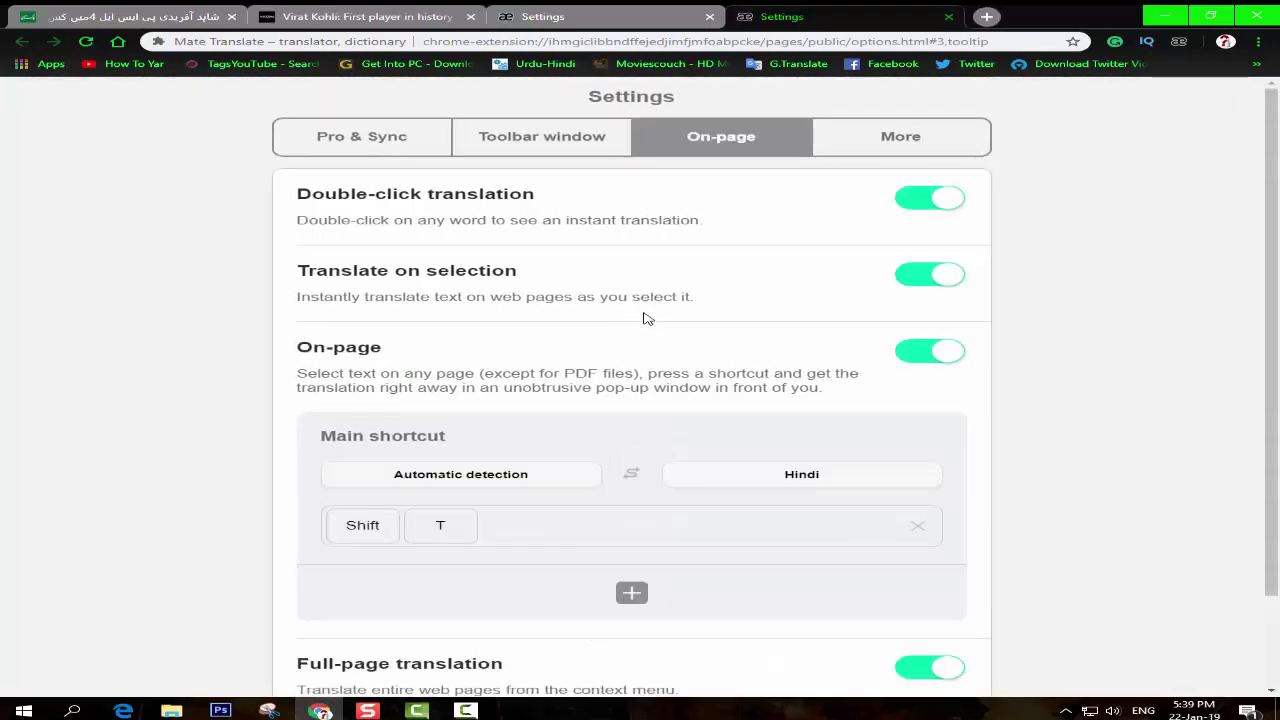
pyautogui.scroll(-2, 686, 337)
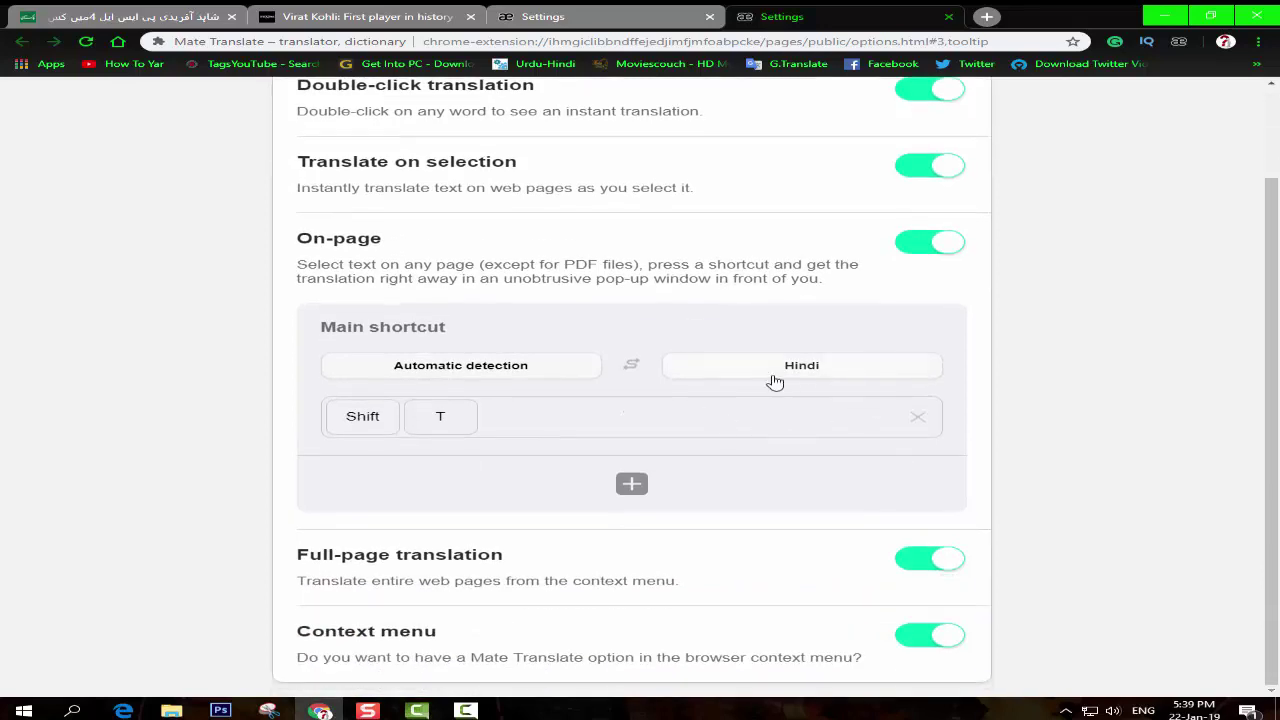
pyautogui.click(829, 371)
pyautogui.scroll(-2, 801, 465)
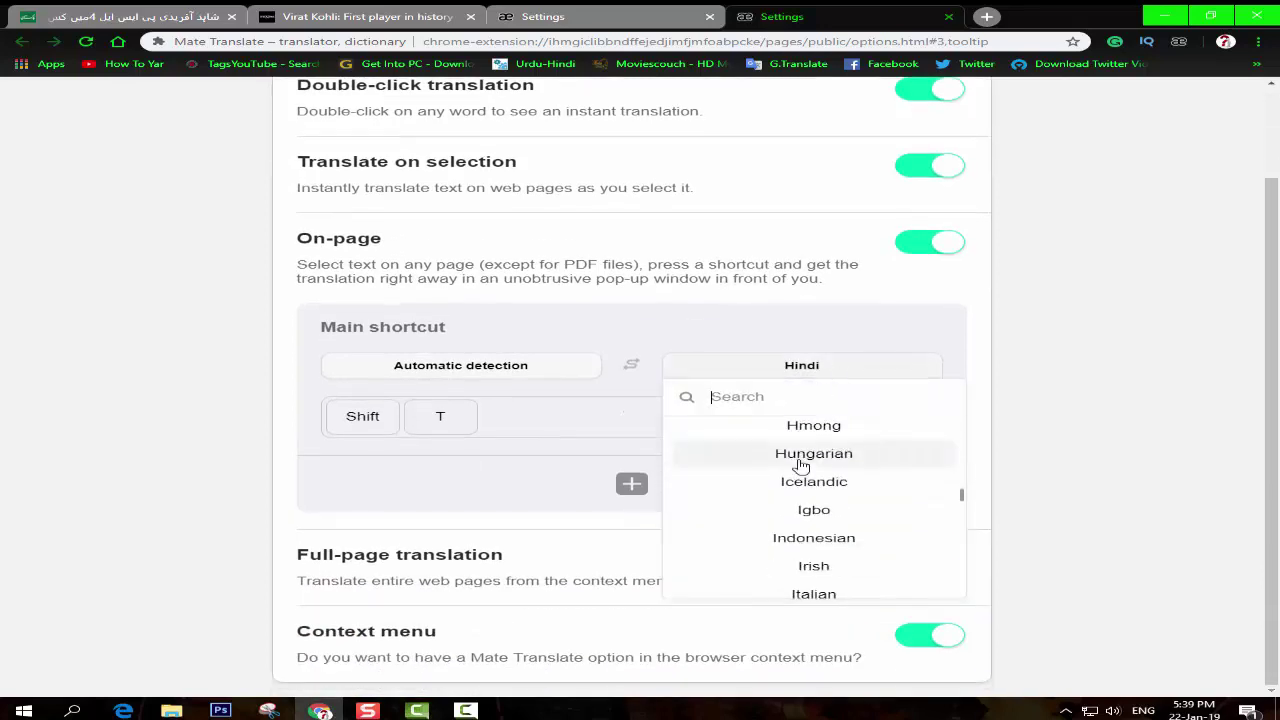
pyautogui.scroll(-4, 801, 465)
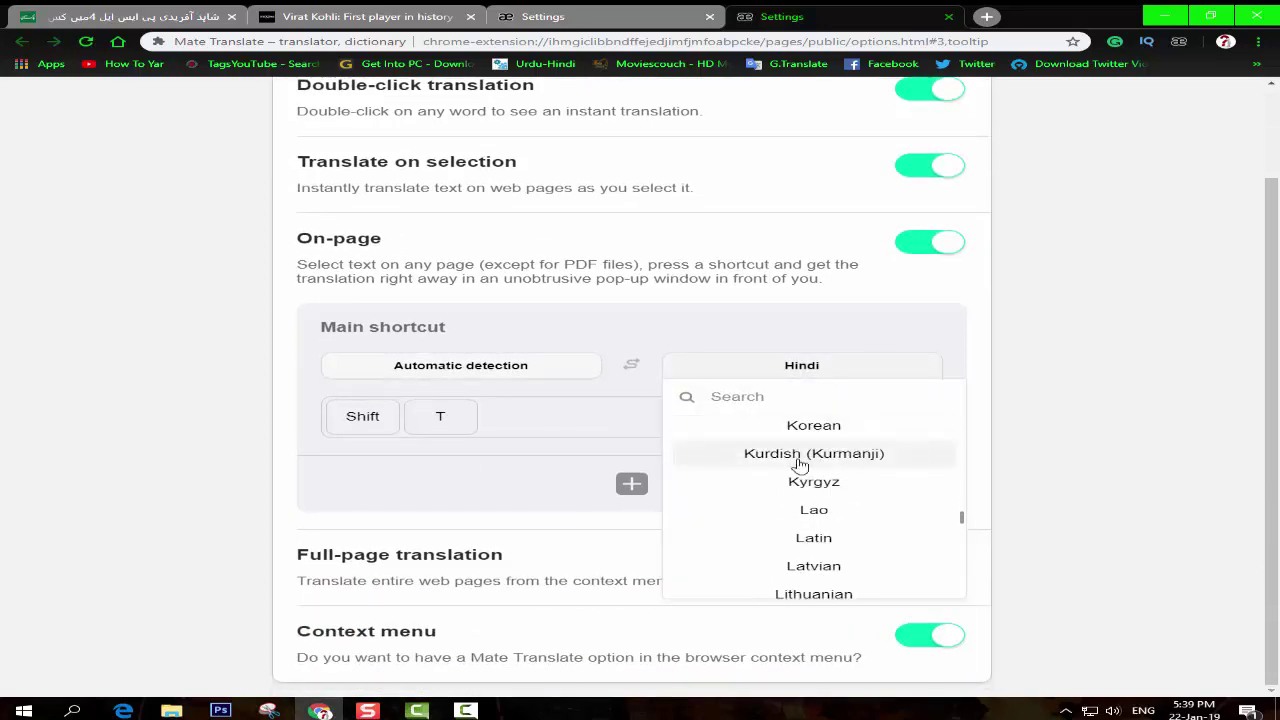
pyautogui.scroll(-1, 801, 465)
pyautogui.scroll(-2, 801, 465)
pyautogui.scroll(-2, 801, 465)
pyautogui.scroll(-1, 801, 465)
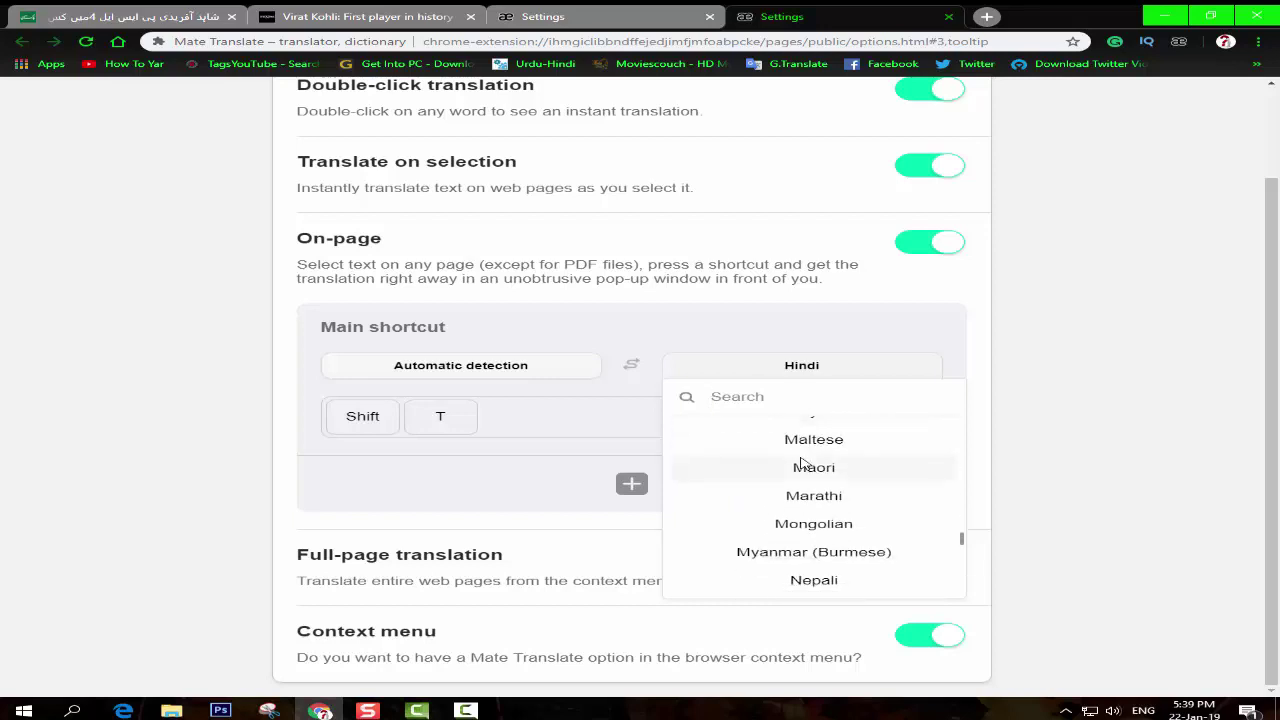
pyautogui.scroll(-2, 801, 465)
pyautogui.scroll(-2, 801, 465)
pyautogui.scroll(-1, 801, 465)
pyautogui.scroll(-2, 803, 463)
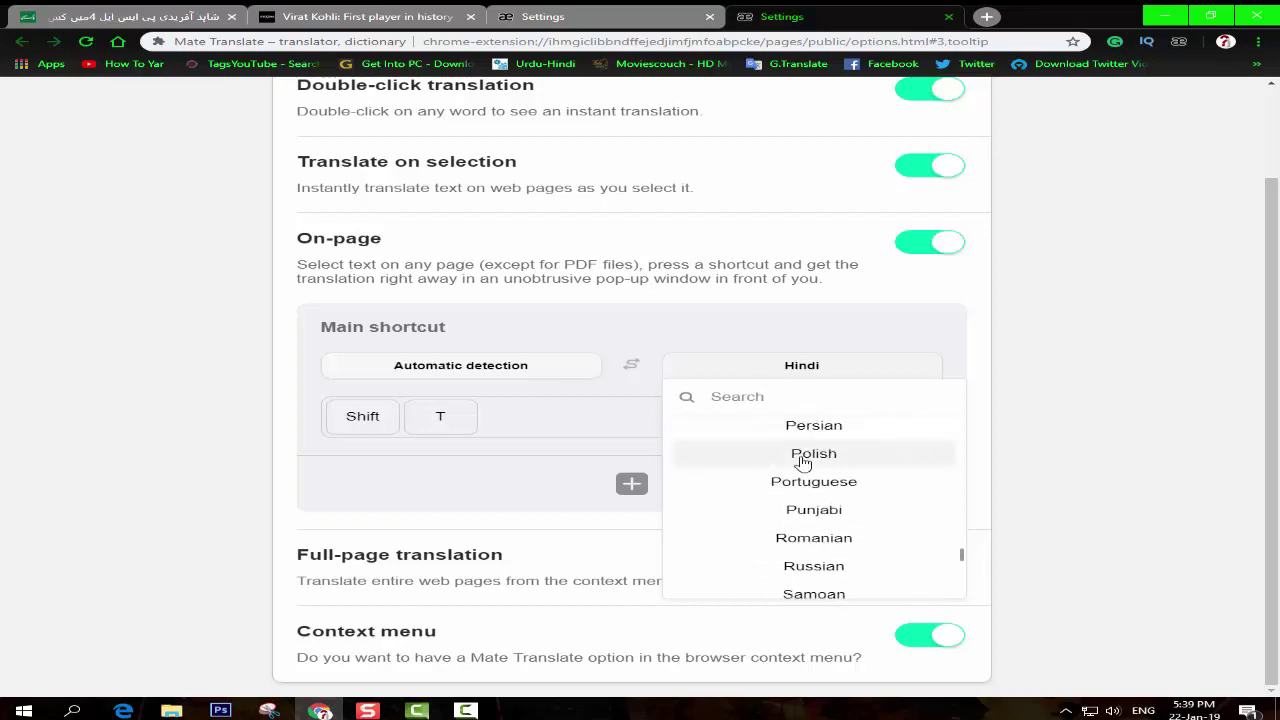
pyautogui.scroll(-2, 803, 463)
pyautogui.scroll(-2, 808, 460)
pyautogui.scroll(-1, 812, 490)
pyautogui.scroll(-1, 822, 508)
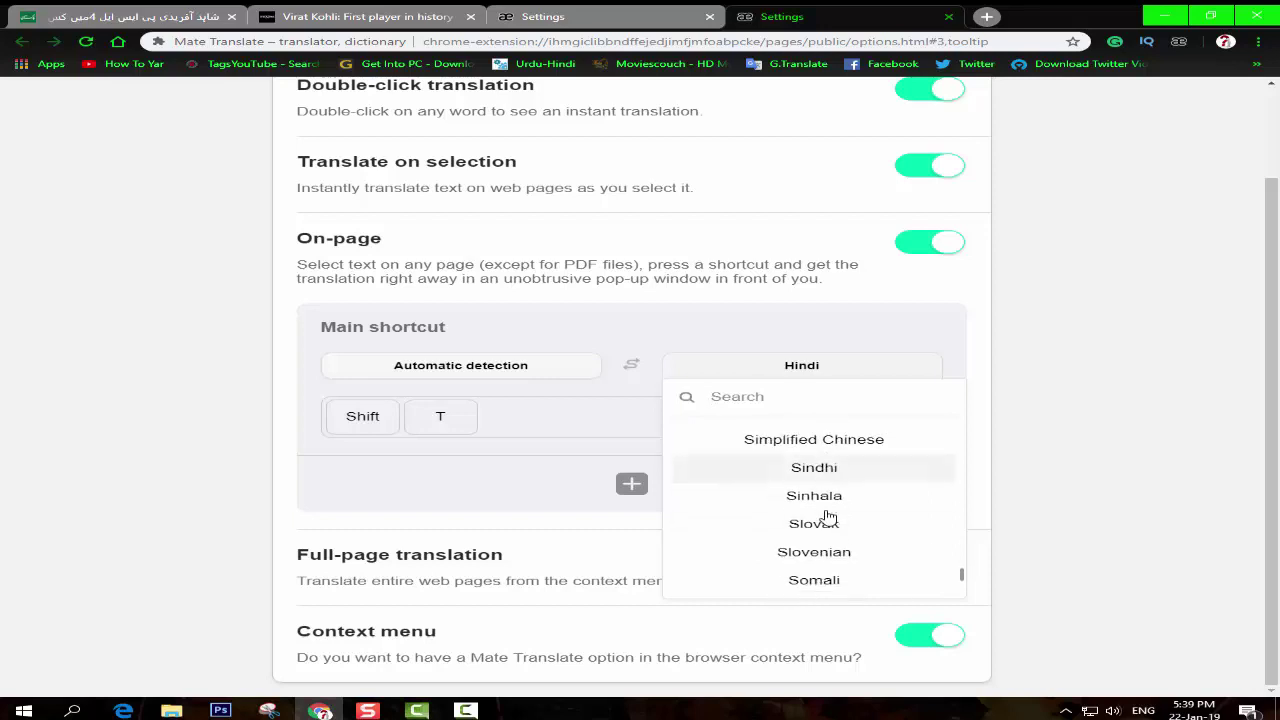
pyautogui.scroll(-2, 828, 516)
pyautogui.scroll(-3, 828, 516)
pyautogui.scroll(-2, 828, 515)
pyautogui.scroll(-2, 828, 514)
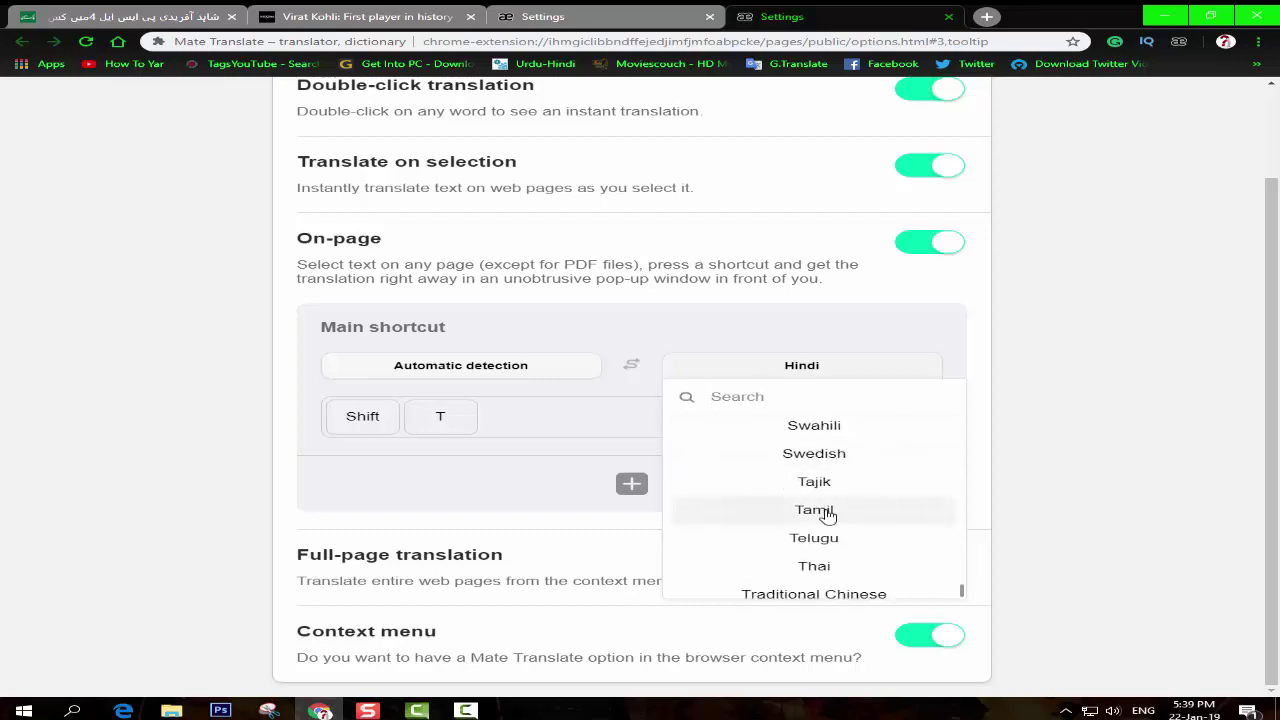
pyautogui.scroll(-1, 857, 580)
pyautogui.scroll(-2, 823, 523)
pyautogui.scroll(-2, 918, 595)
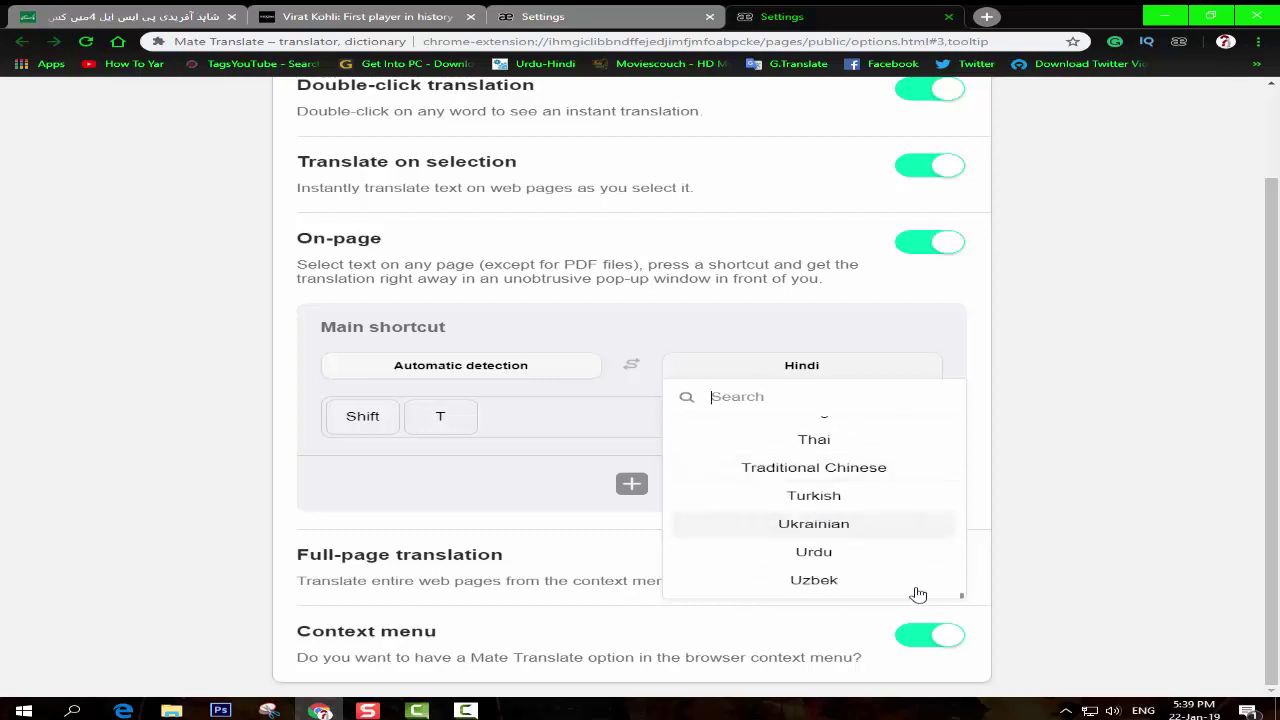
pyautogui.click(808, 553)
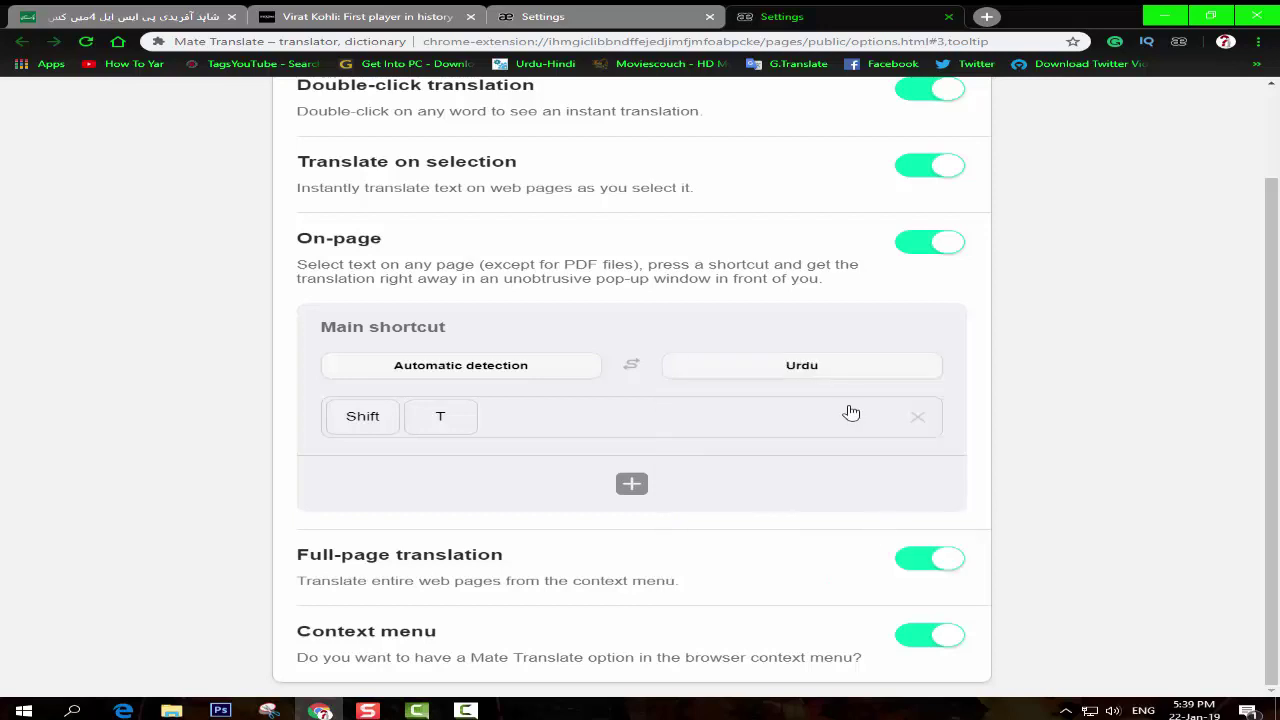
pyautogui.click(948, 17)
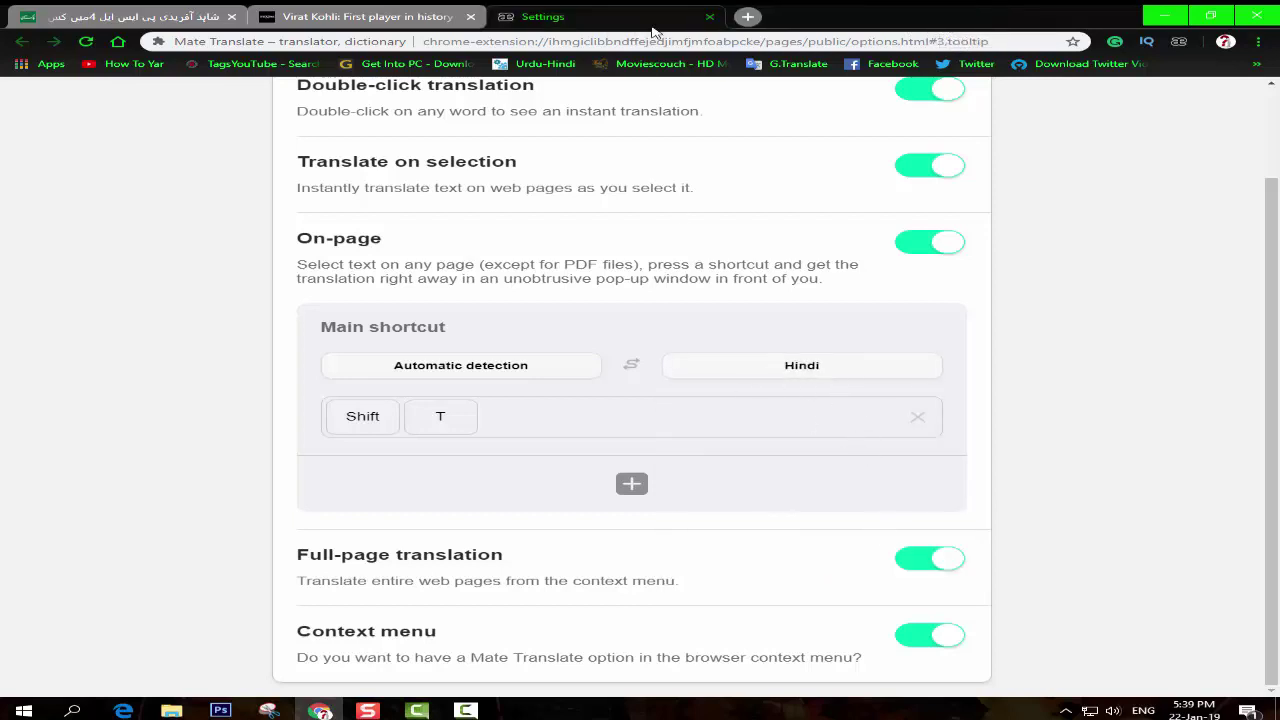
# Back on the Virat Kohli article, translate its first paragraph into Urdu
pyautogui.click(708, 17)
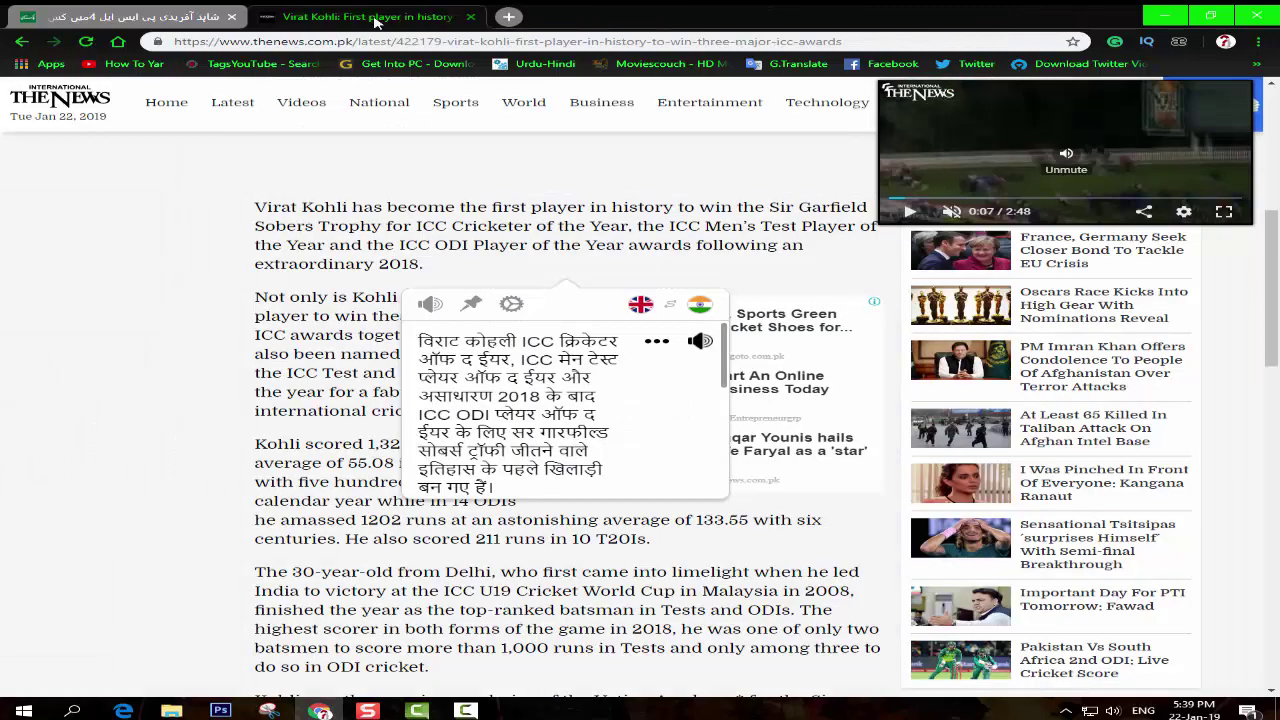
pyautogui.click(155, 437)
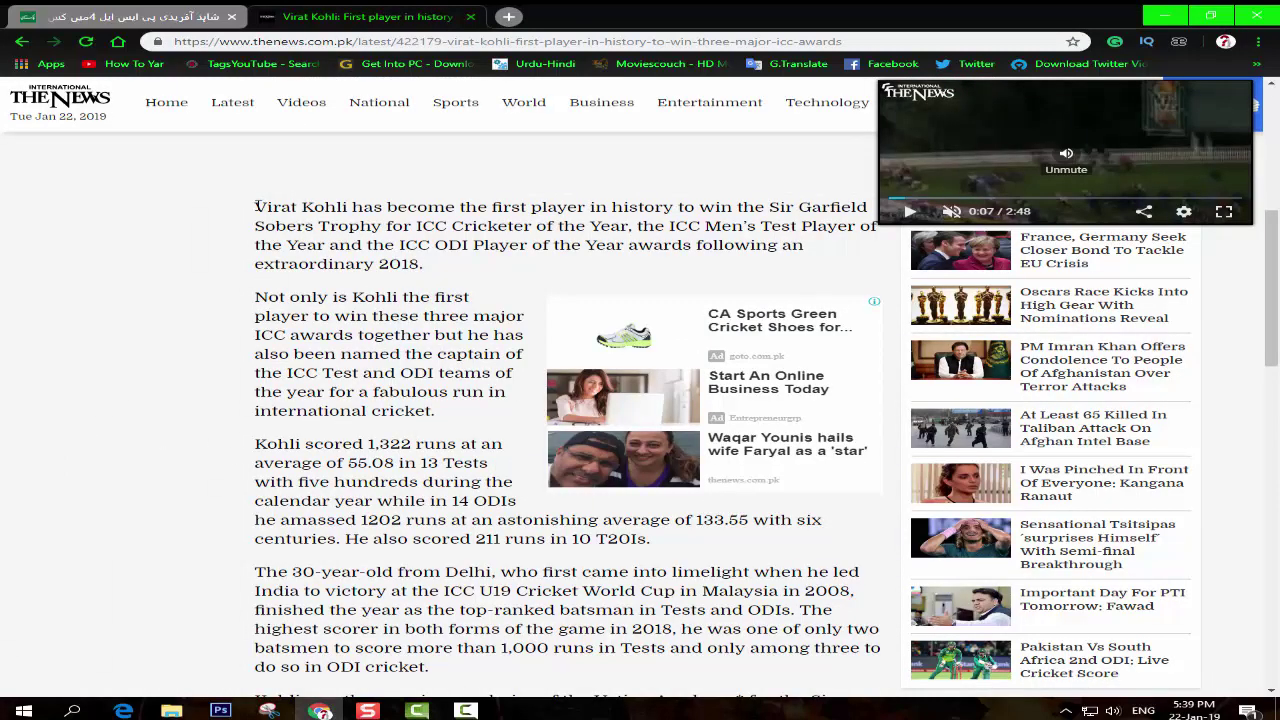
pyautogui.moveTo(258, 207); pyautogui.dragTo(508, 271)
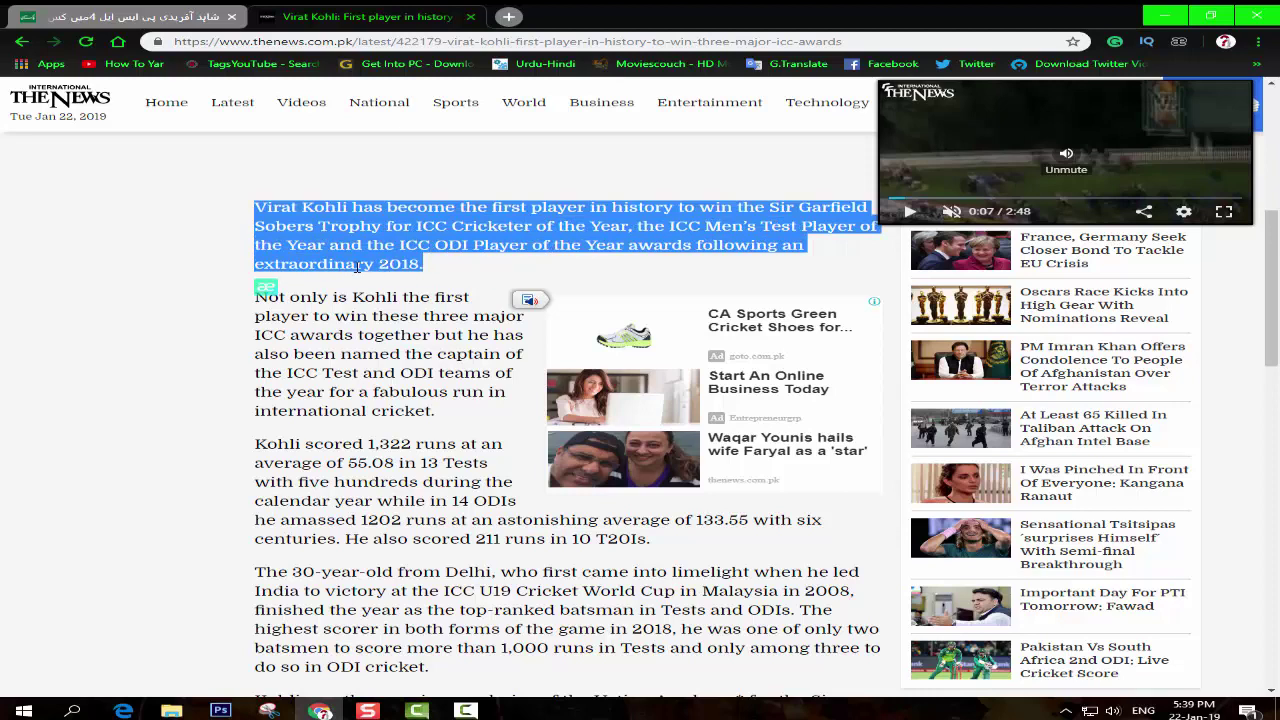
pyautogui.click(266, 287)
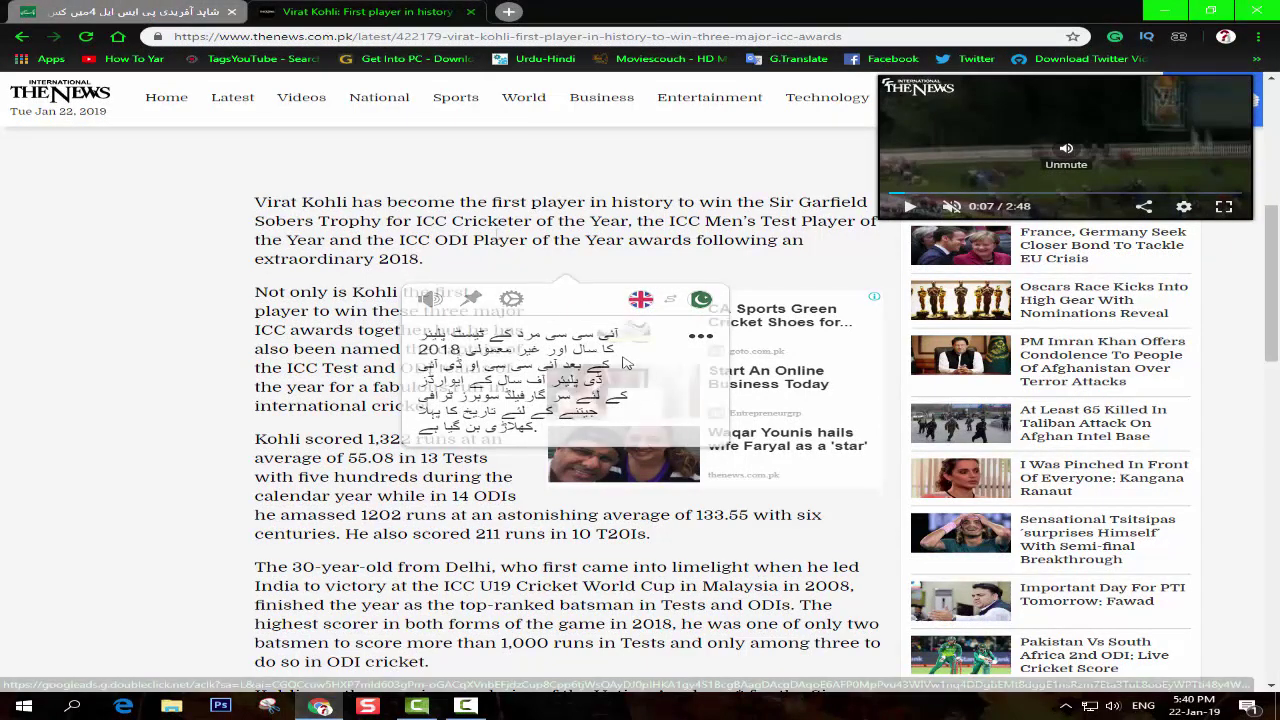
pyautogui.scroll(2, 620, 352)
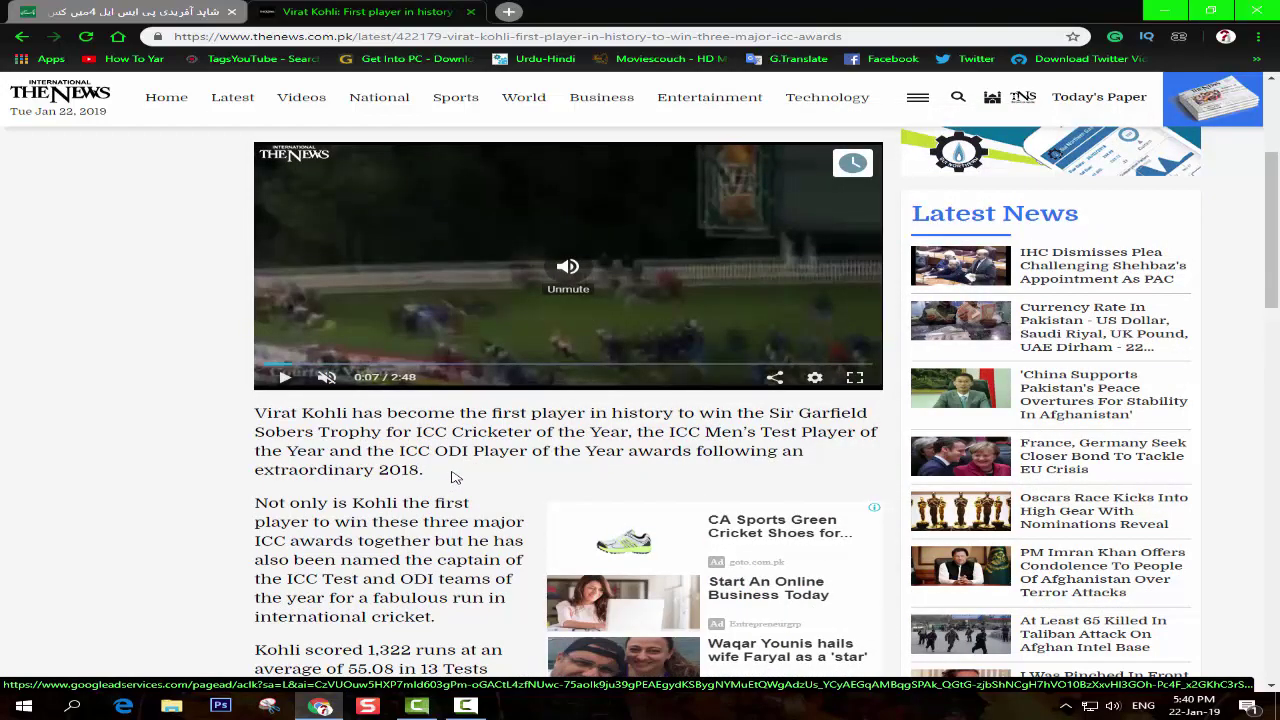
pyautogui.scroll(-2, 455, 477)
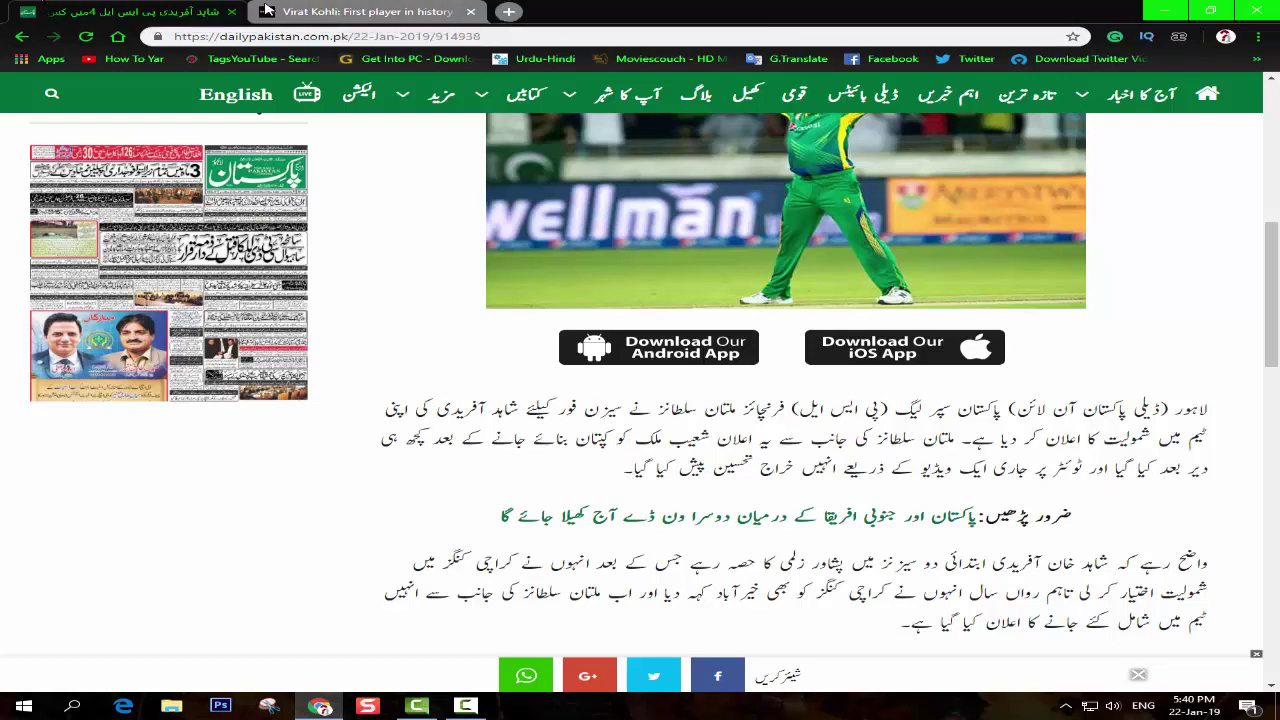
pyautogui.click(325, 12)
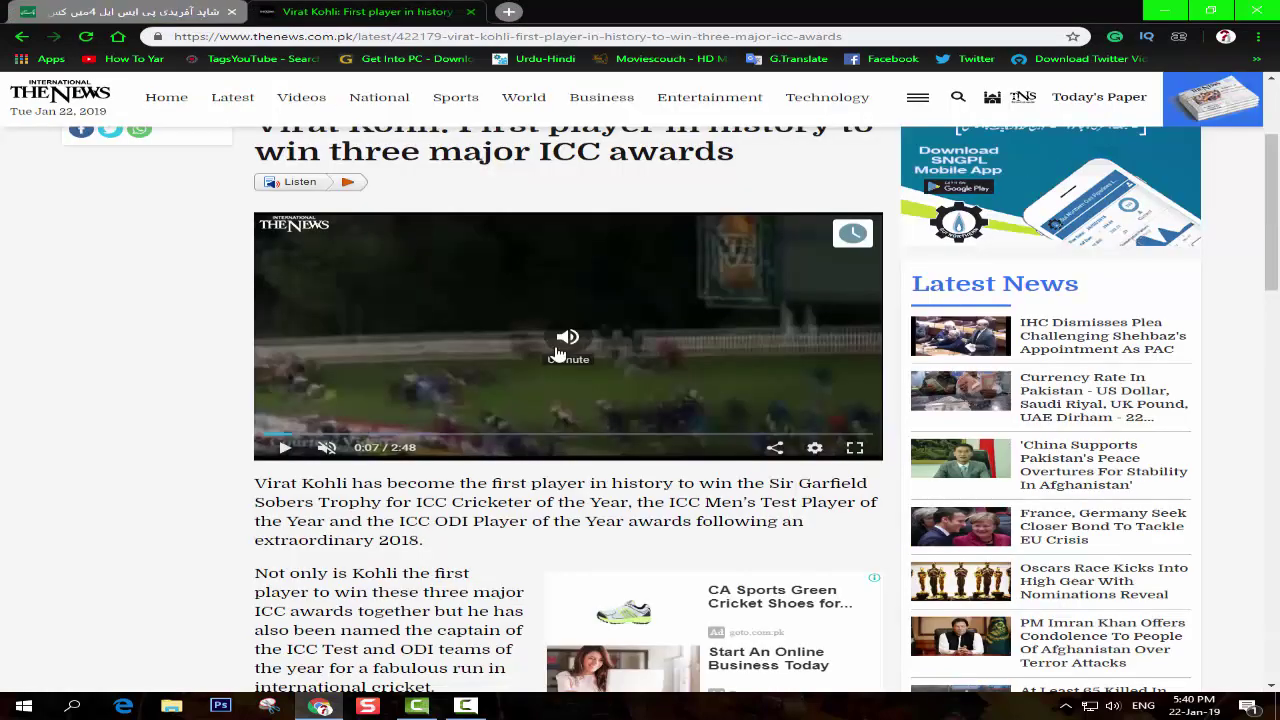
pyautogui.scroll(-4, 593, 465)
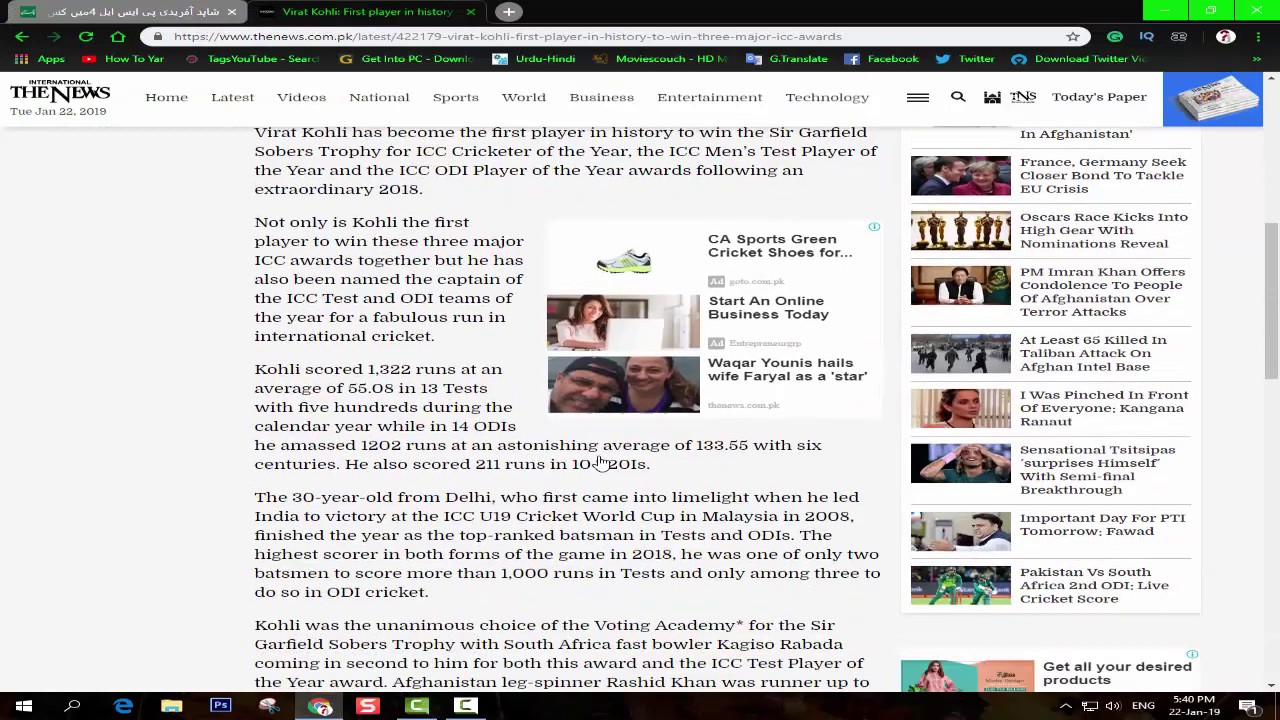
pyautogui.scroll(4, 600, 462)
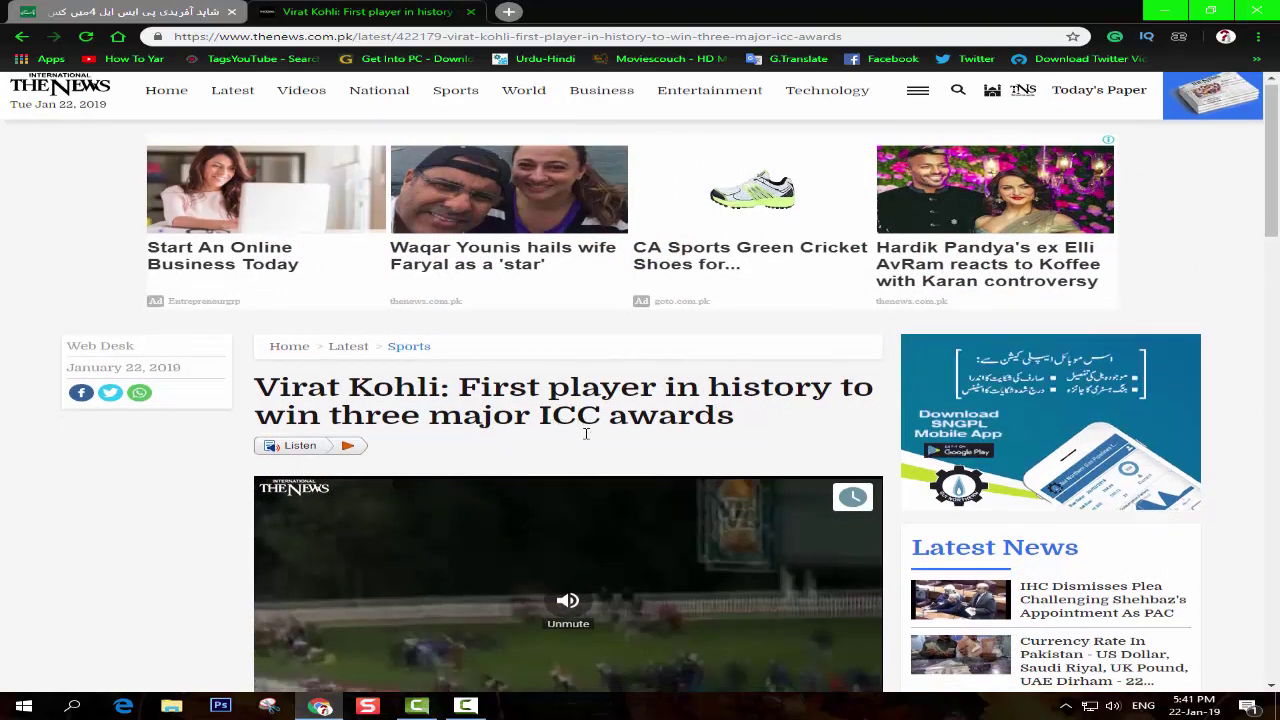
pyautogui.scroll(-5, 586, 430)
pyautogui.scroll(-2, 586, 438)
pyautogui.scroll(-2, 584, 432)
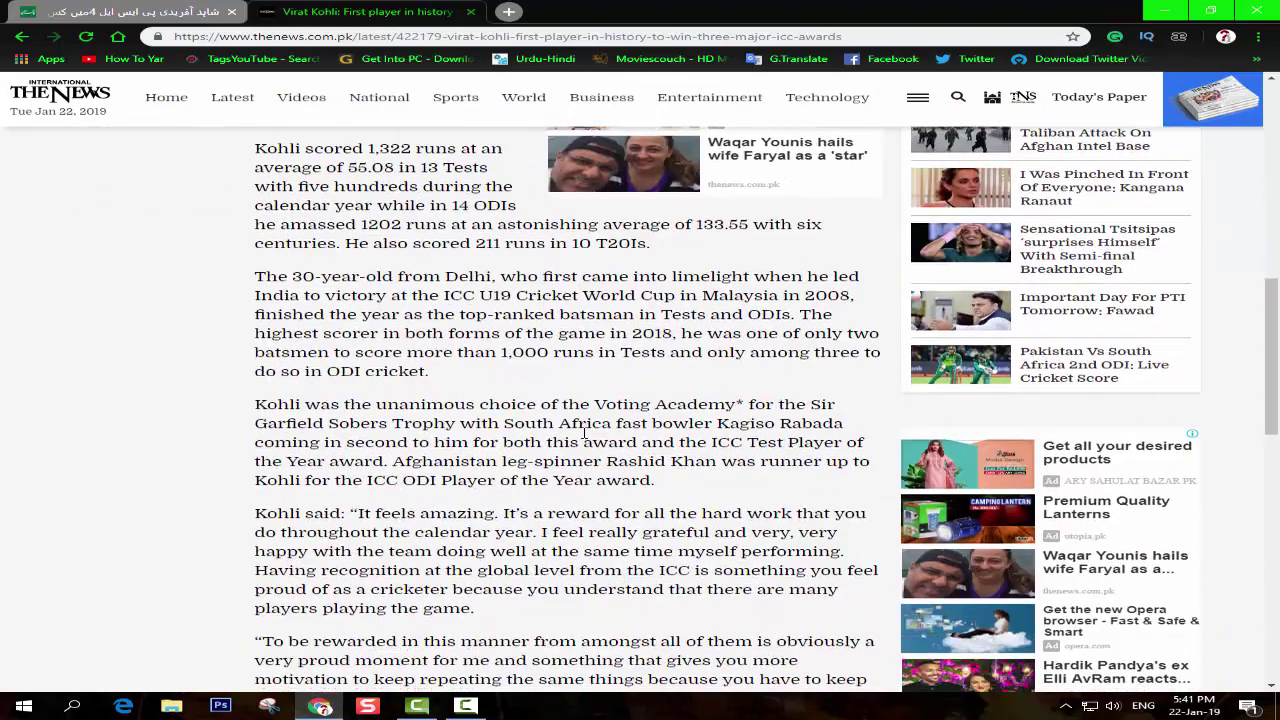